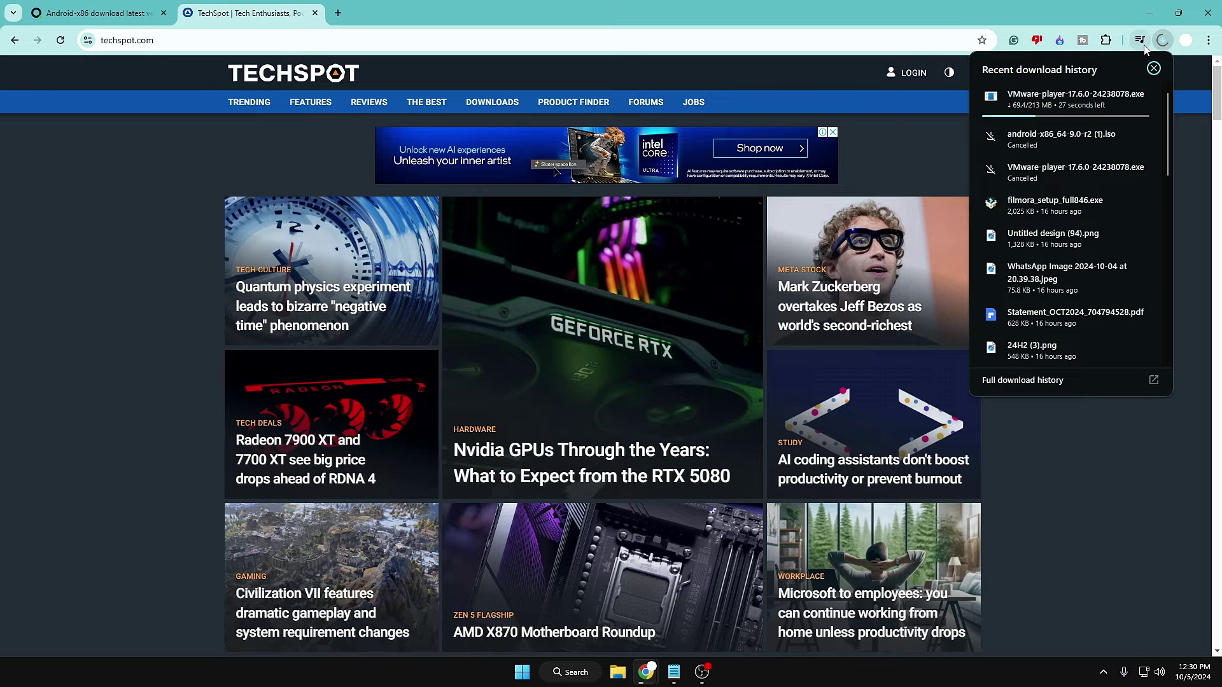
# Minimize the browser window to get back to the desktop
pyautogui.click(1152, 9)
pyautogui.click(1152, 10)
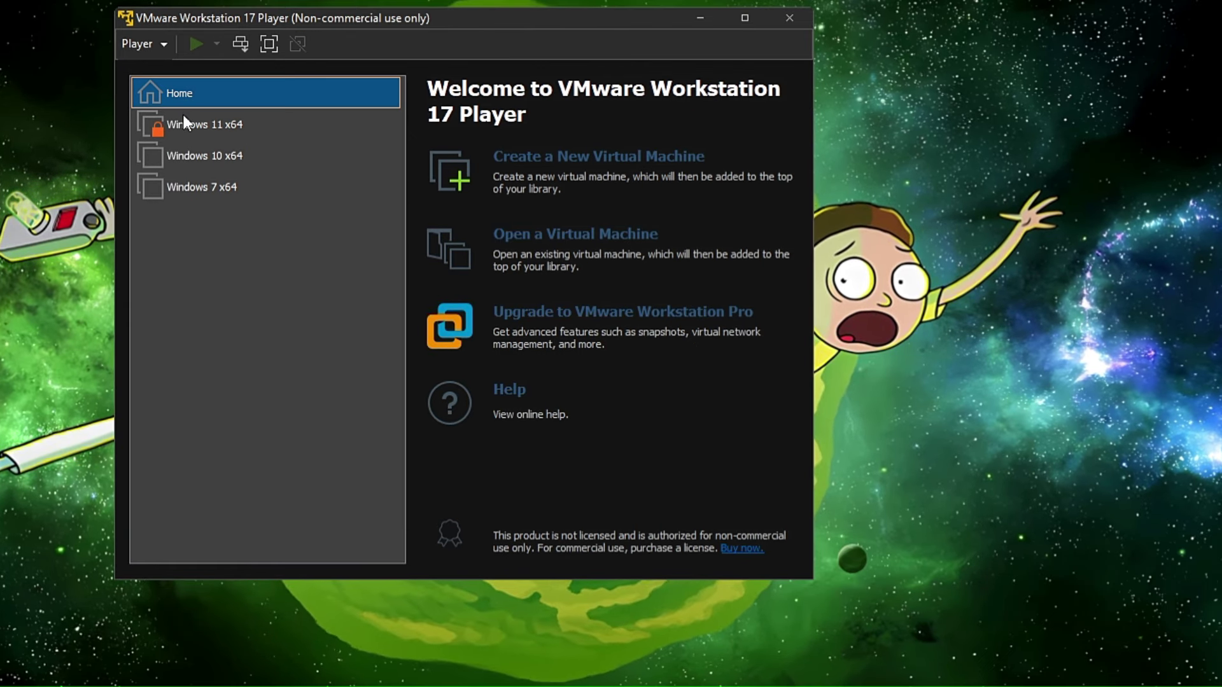
pyautogui.click(193, 191)
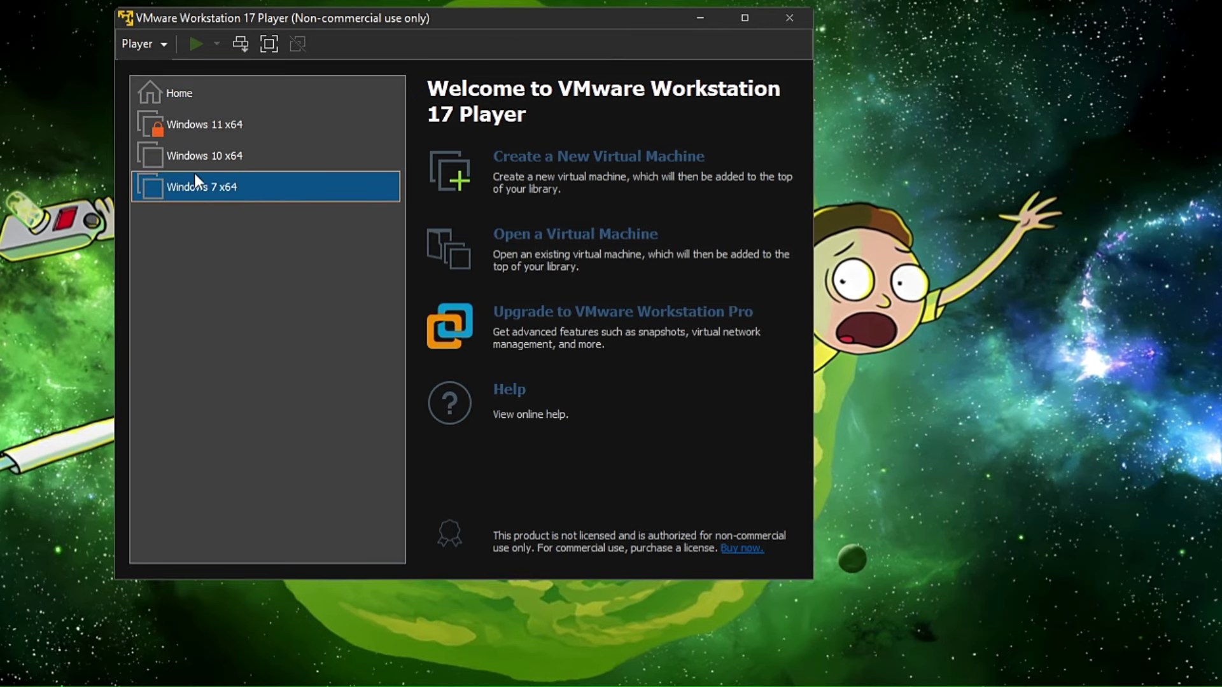
pyautogui.click(200, 153)
pyautogui.click(211, 119)
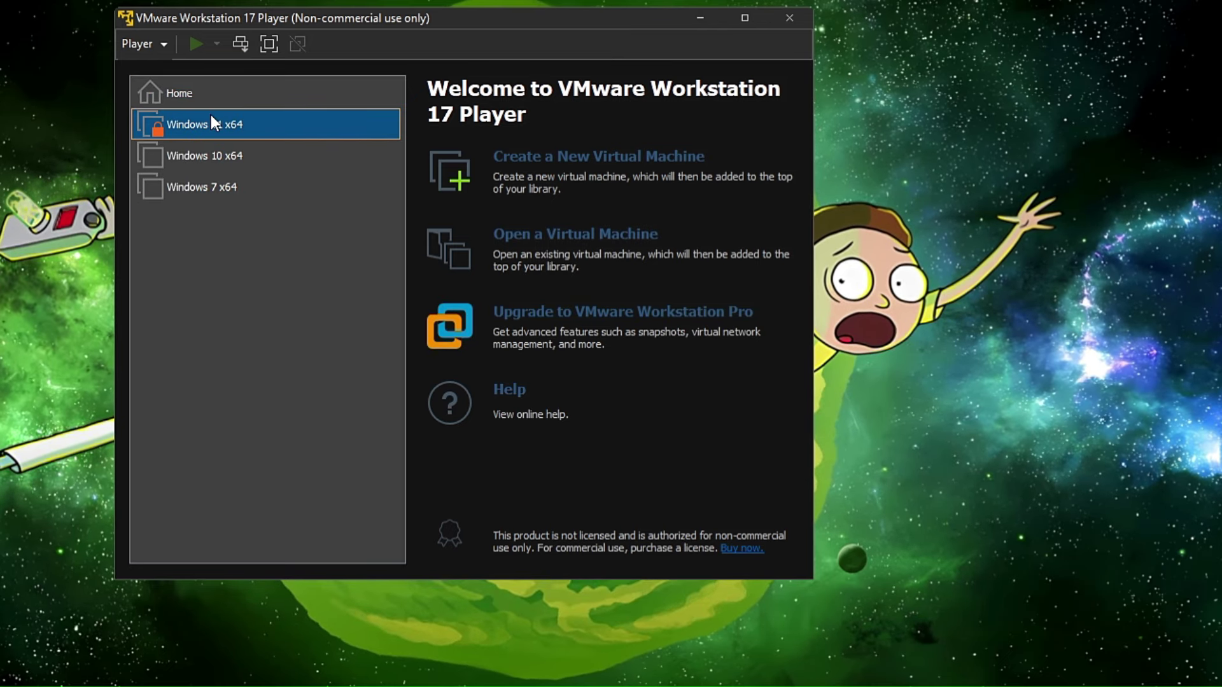
pyautogui.click(213, 96)
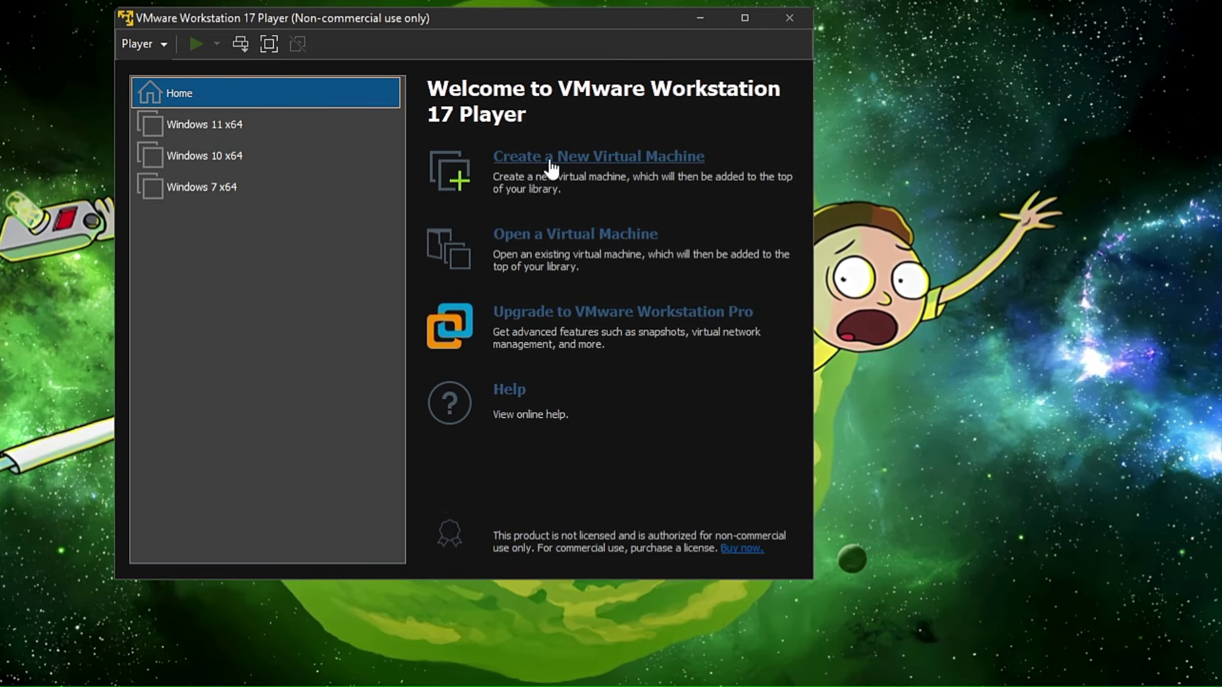
# Start a new virtual machine and use android-x86_64-9.0-r2.iso from Downloads as its installer disc image
pyautogui.click(577, 164)
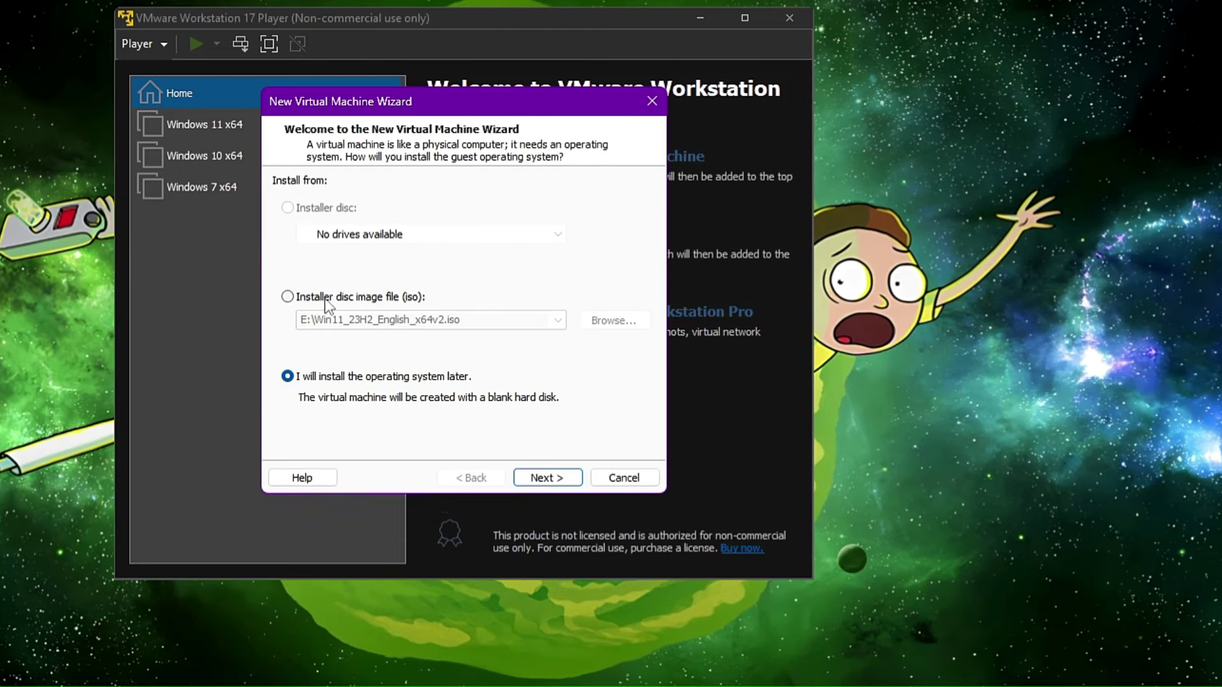
pyautogui.click(288, 297)
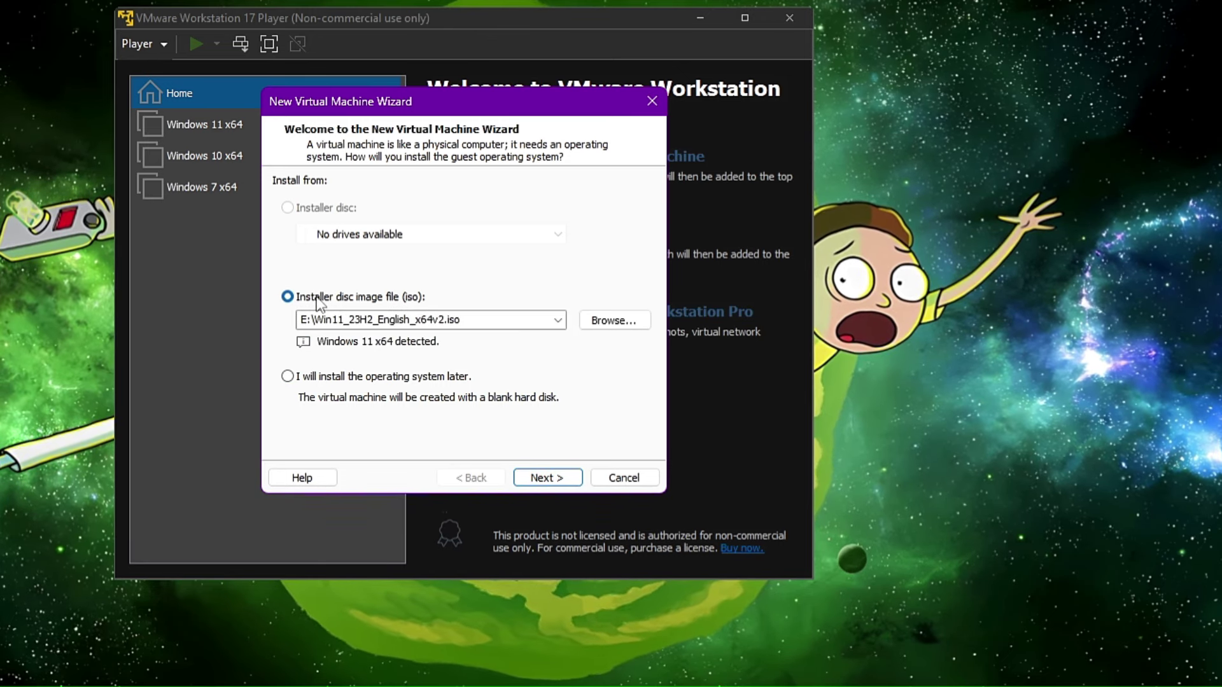
pyautogui.click(595, 323)
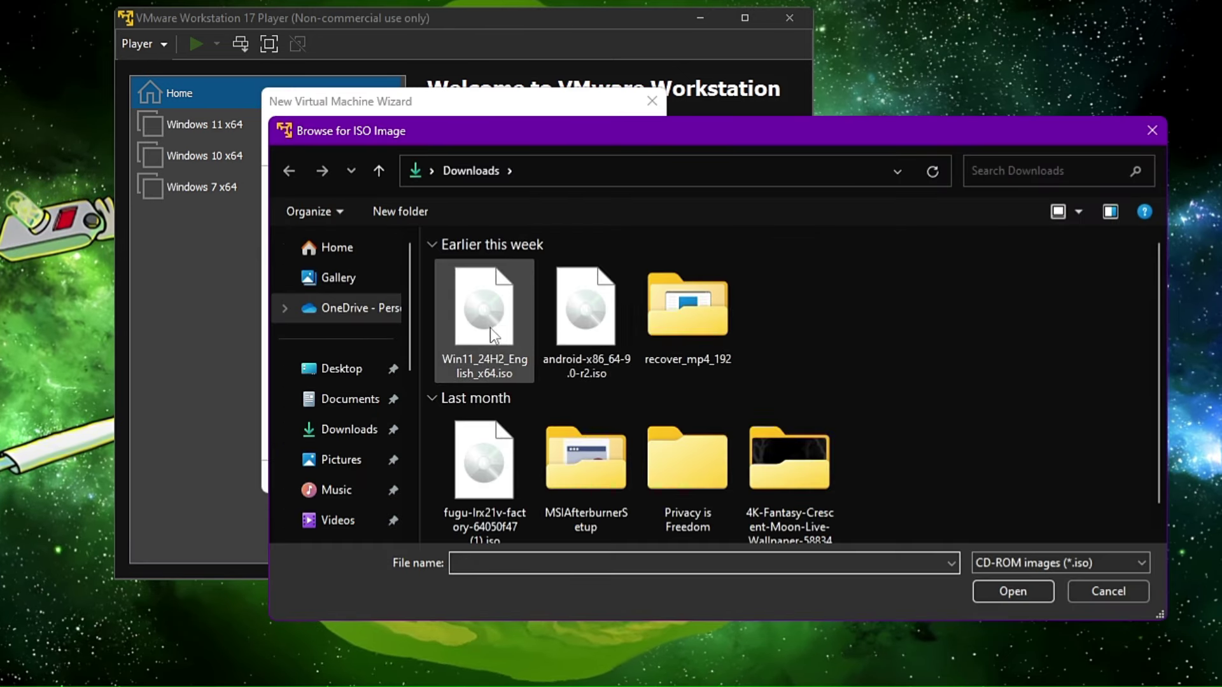
pyautogui.click(571, 372)
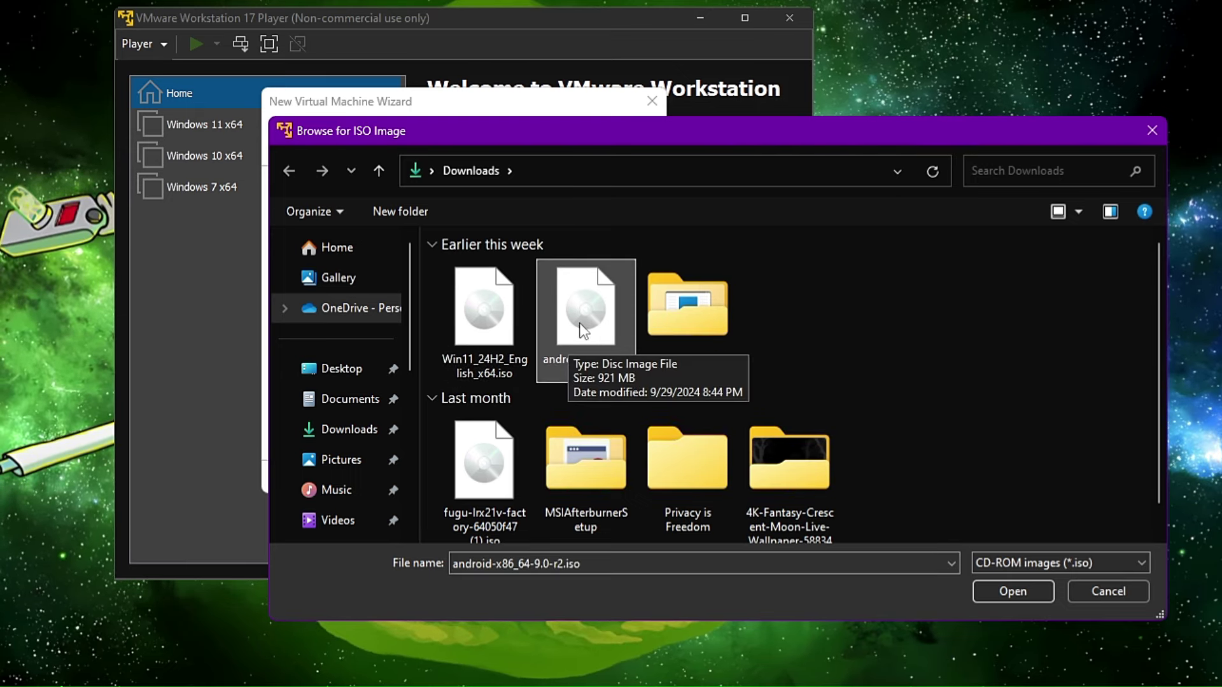
pyautogui.click(1003, 592)
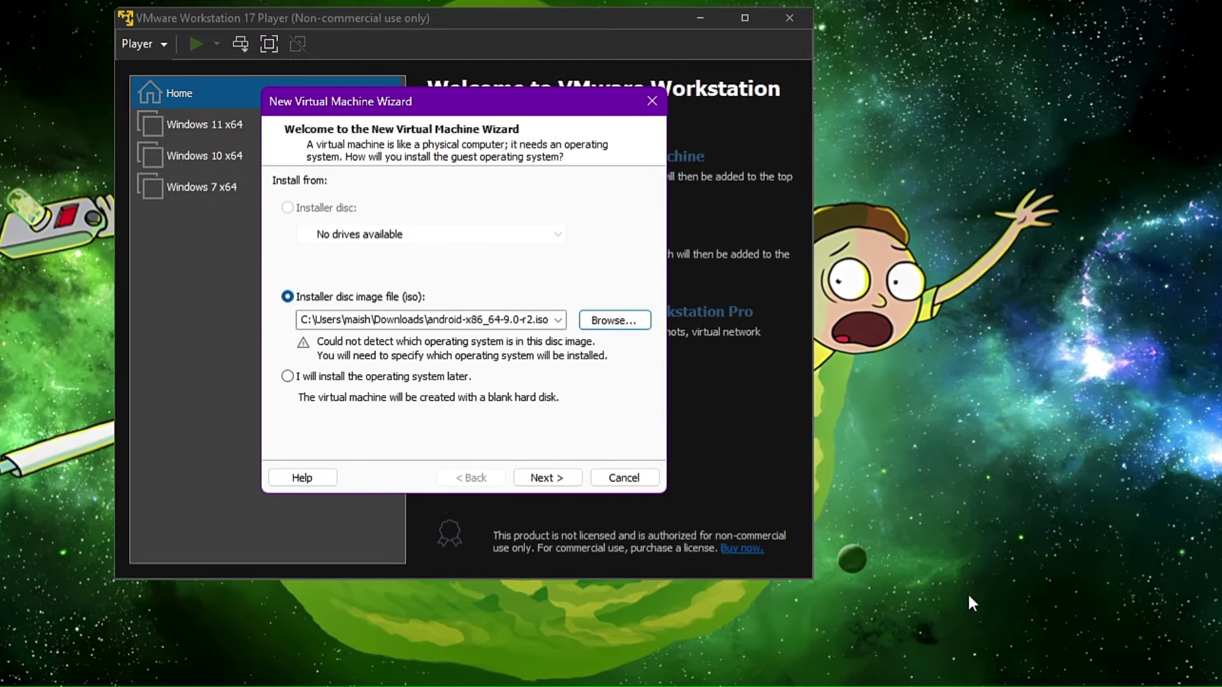
pyautogui.click(546, 477)
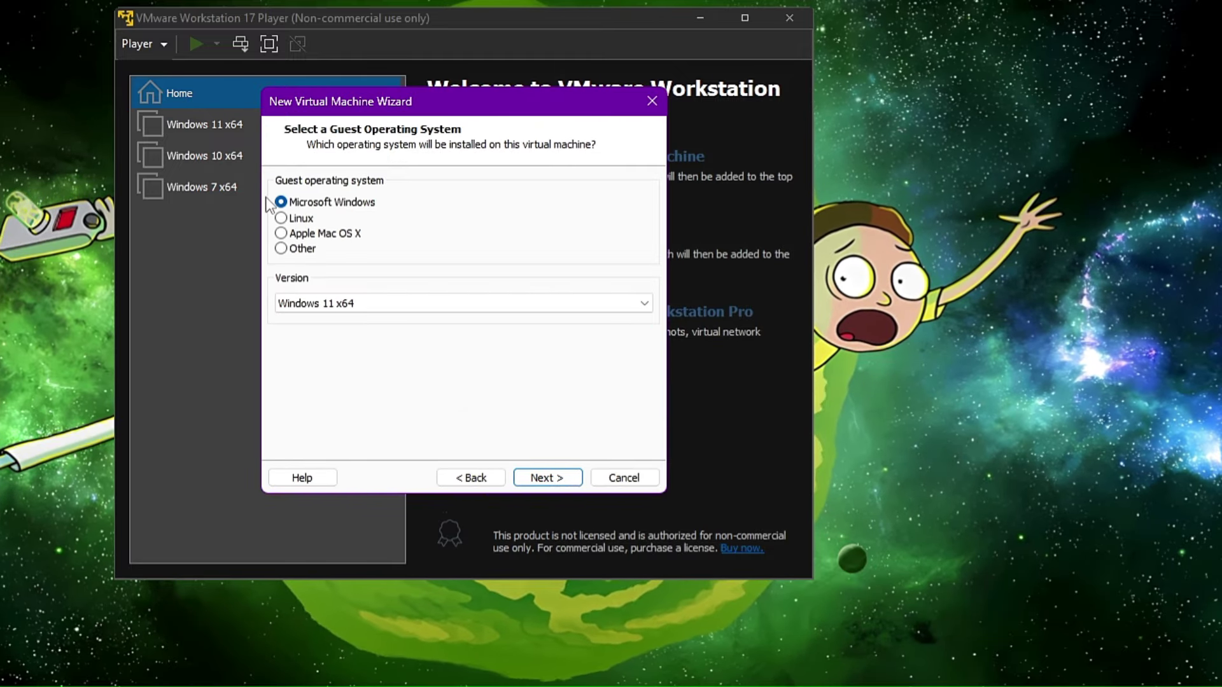
# Set the guest operating system to Linux with version Other Linux 5.x kernel 64-bit
pyautogui.click(289, 221)
pyautogui.click(317, 303)
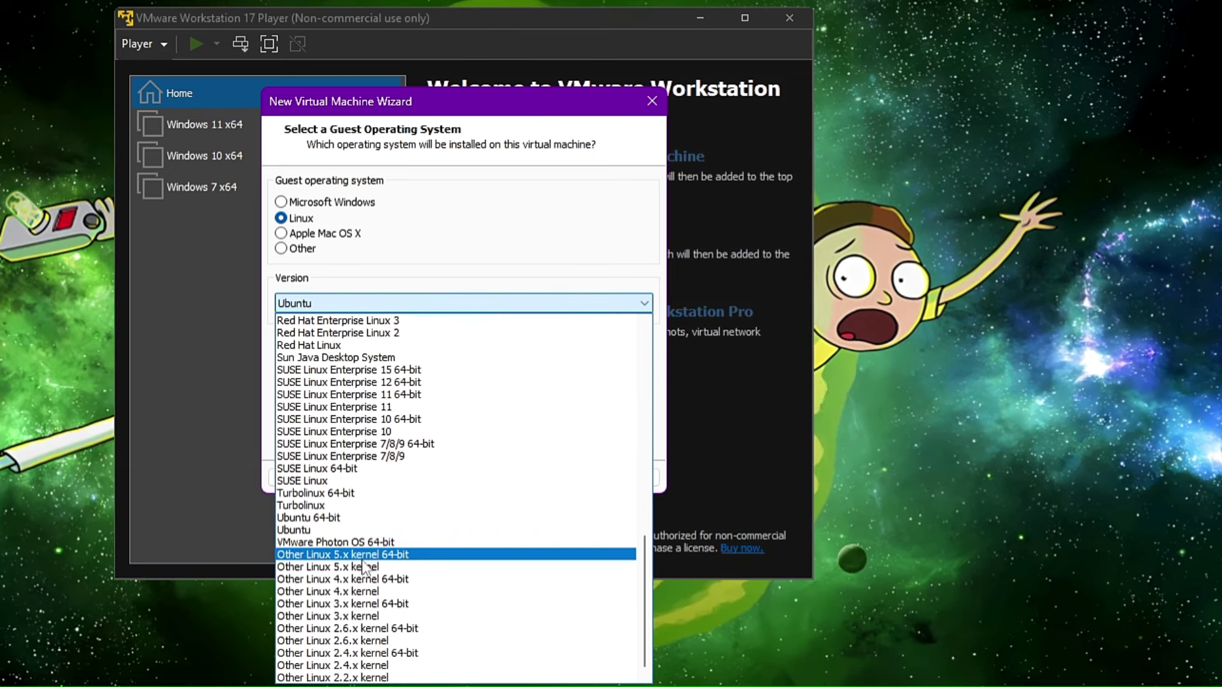
pyautogui.click(396, 555)
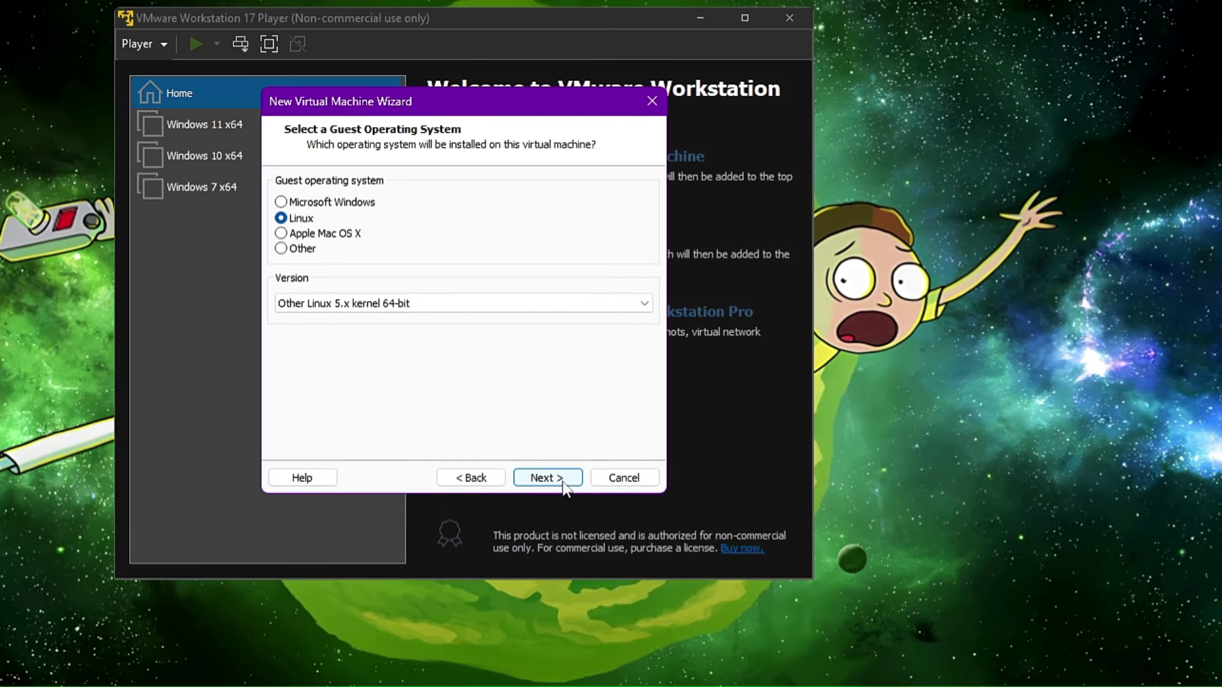
pyautogui.click(563, 478)
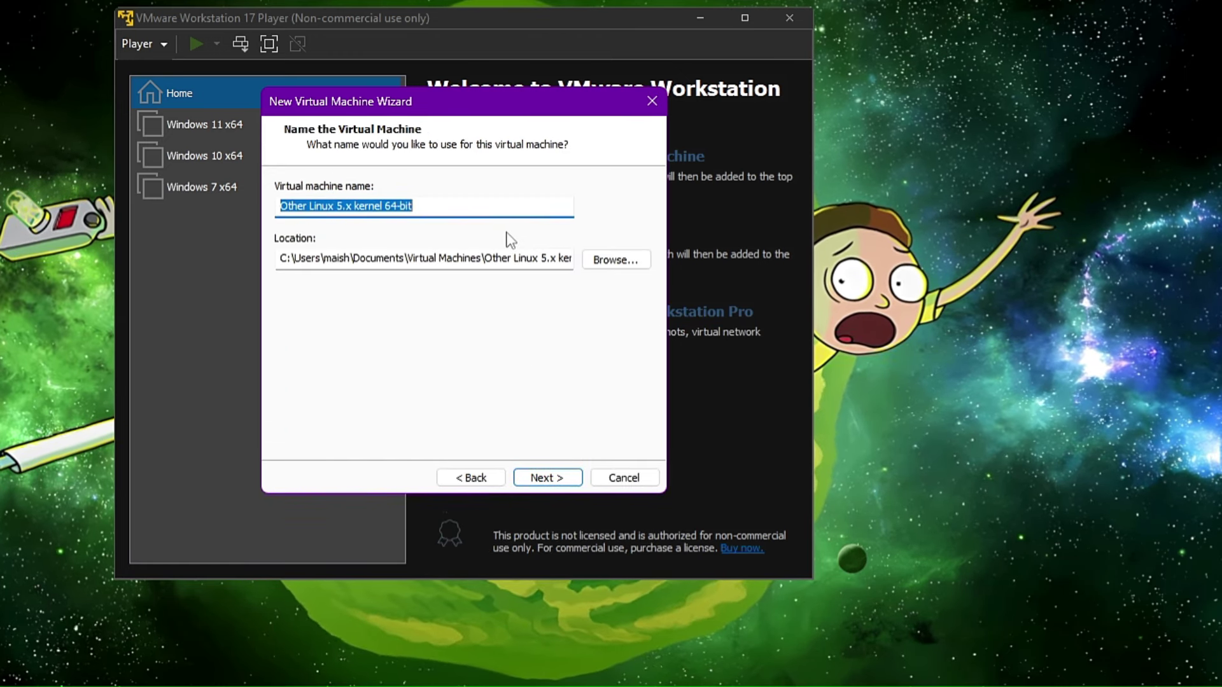
# Name the virtual machine Android and give it a 25 GB maximum disk size, split into multiple files
pyautogui.write('Android')
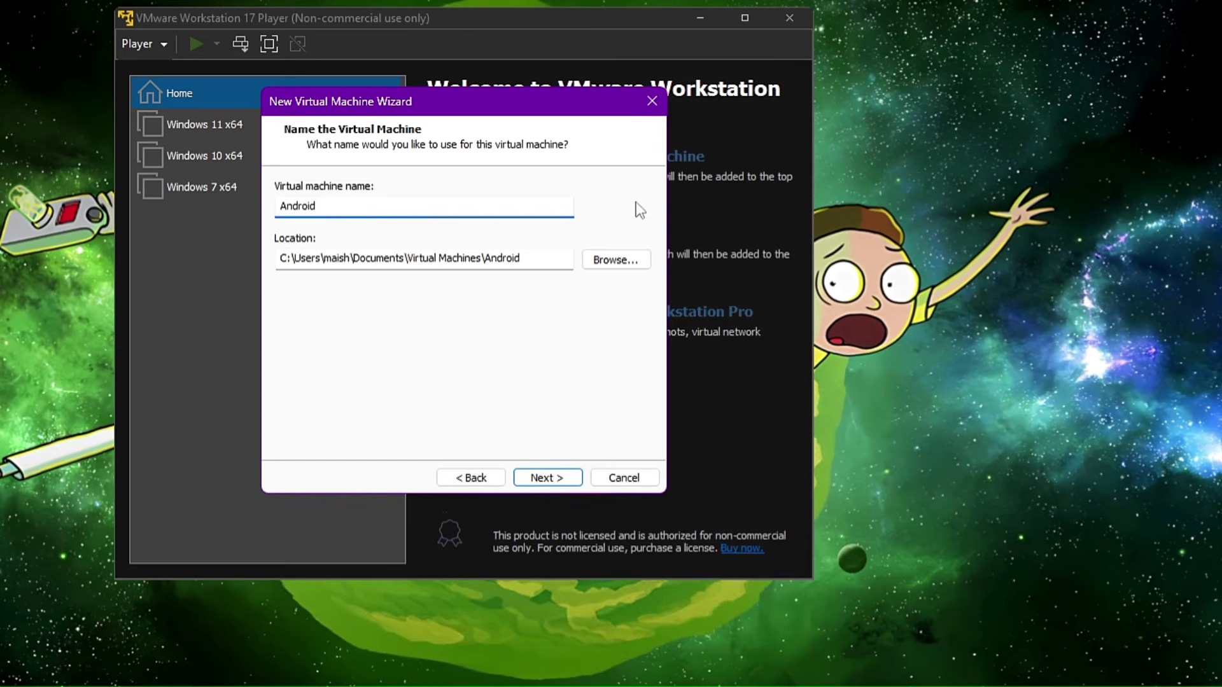
pyautogui.click(558, 479)
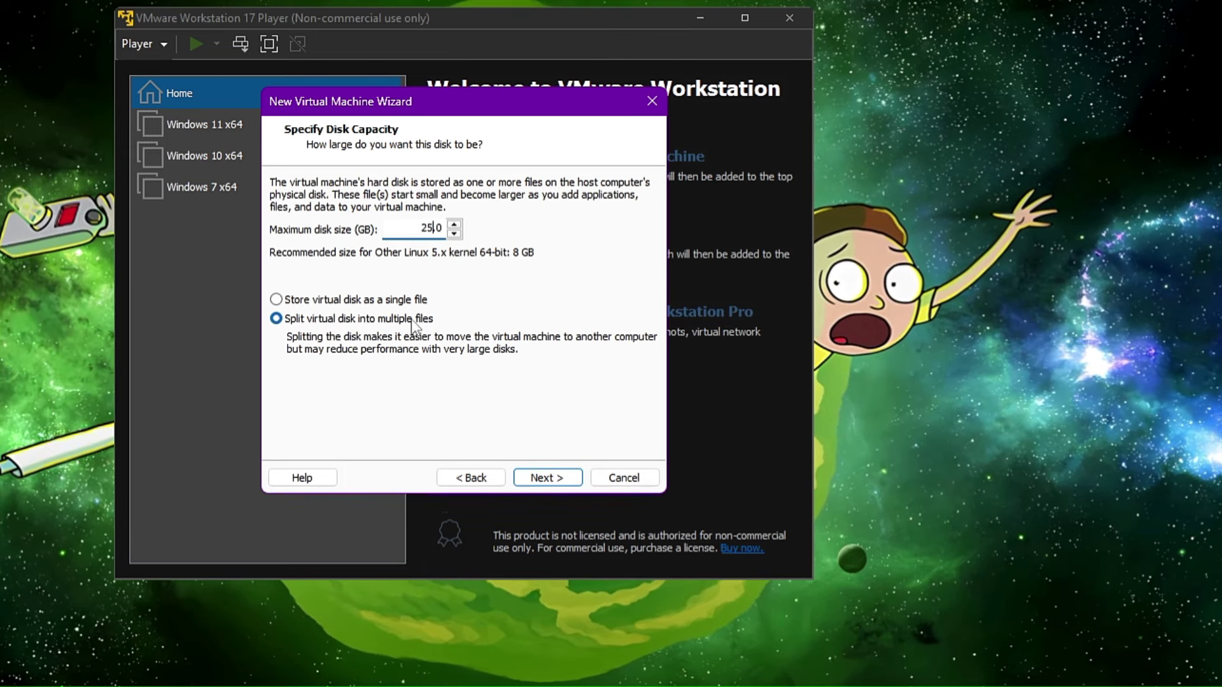
pyautogui.click(549, 479)
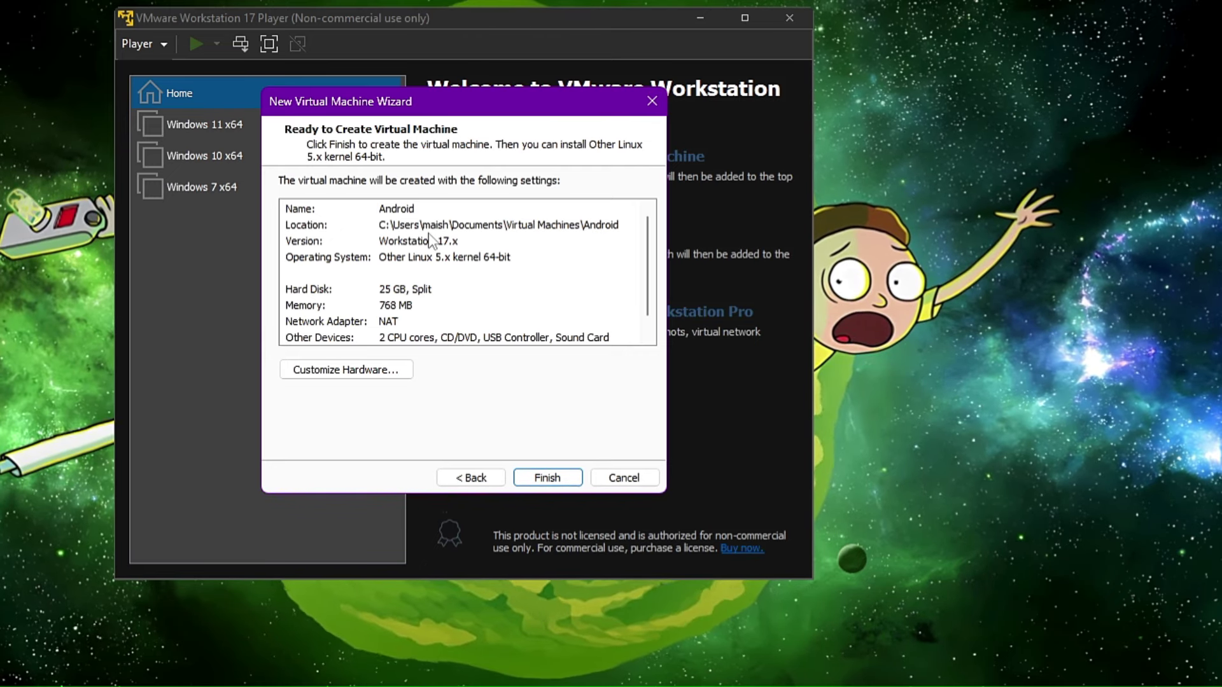
# Open the new machine's hardware customization and set its memory to 3104 MB
pyautogui.click(349, 371)
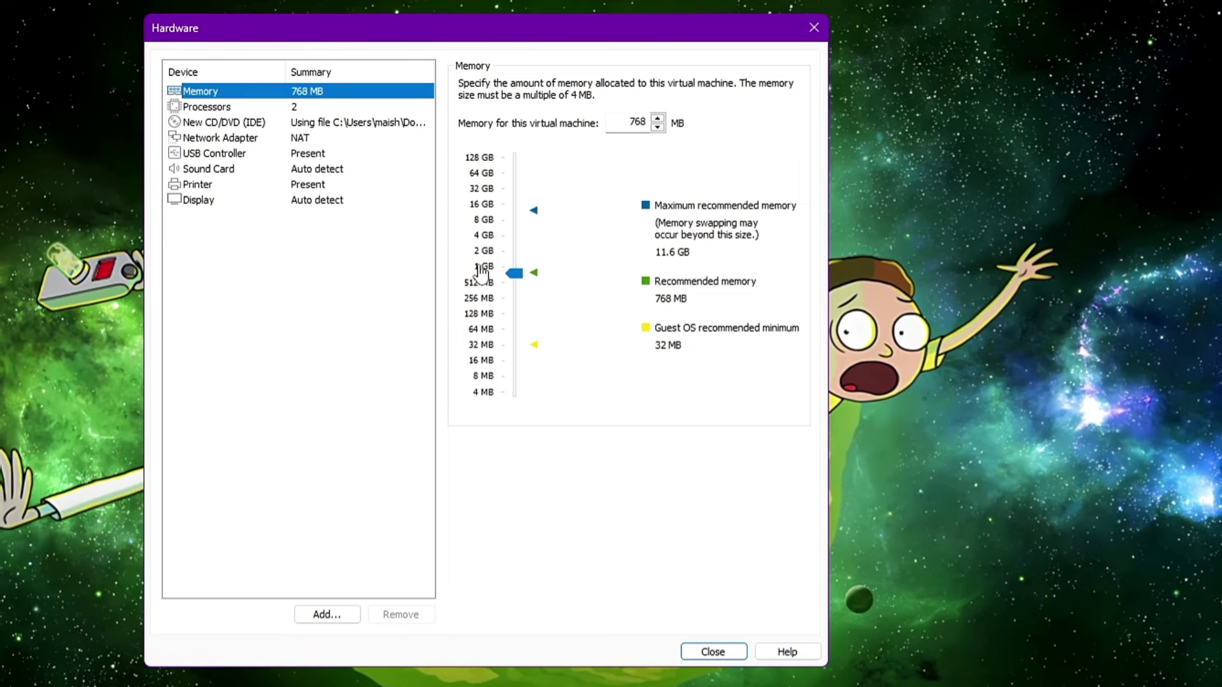
pyautogui.click(517, 244)
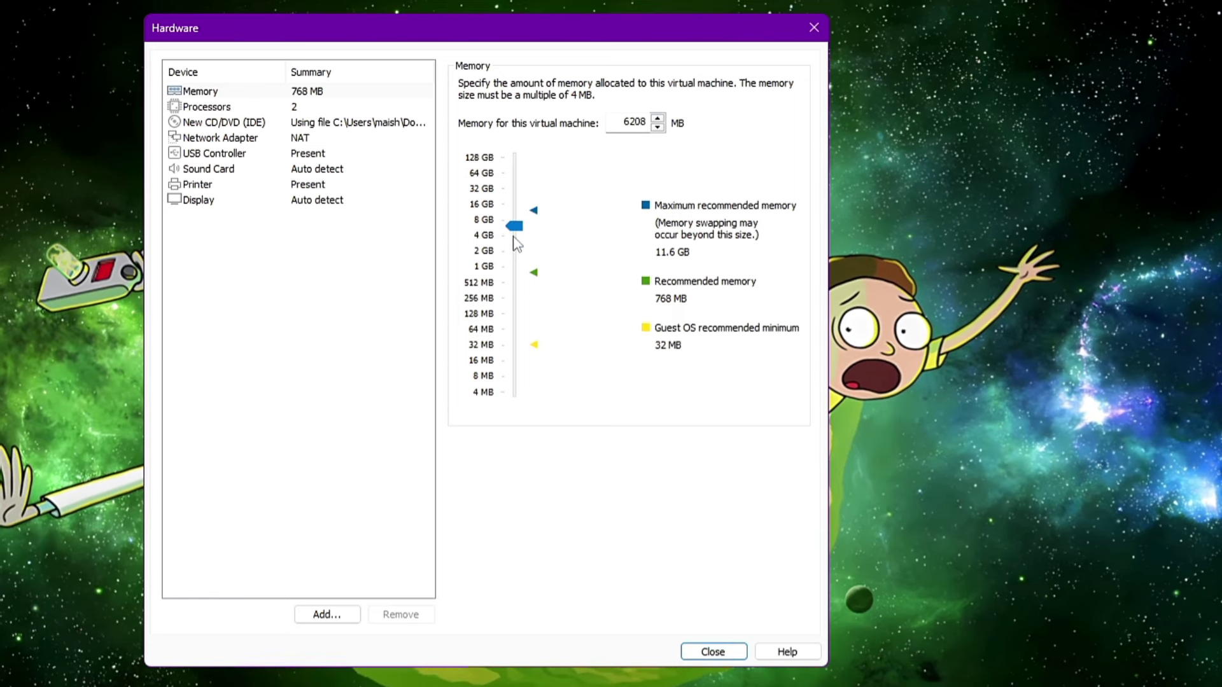
pyautogui.click(508, 235)
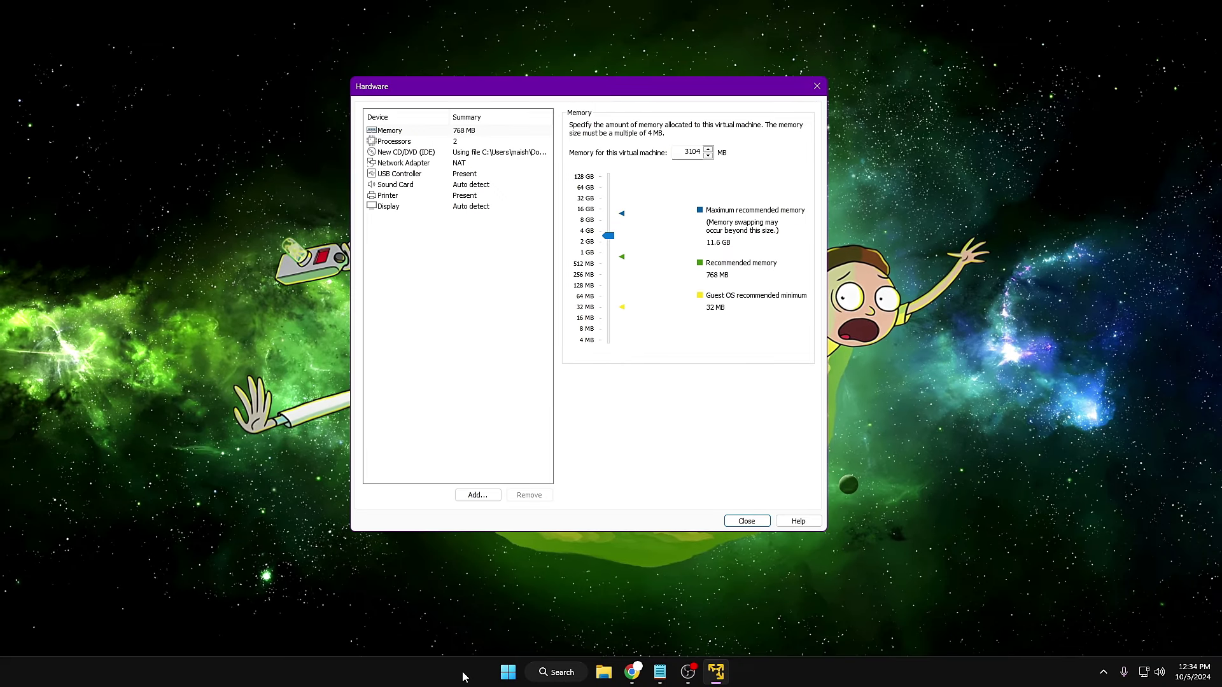
# Open Task Manager and check the host computer's memory performance
pyautogui.click(458, 674)
pyautogui.rightClick(459, 673)
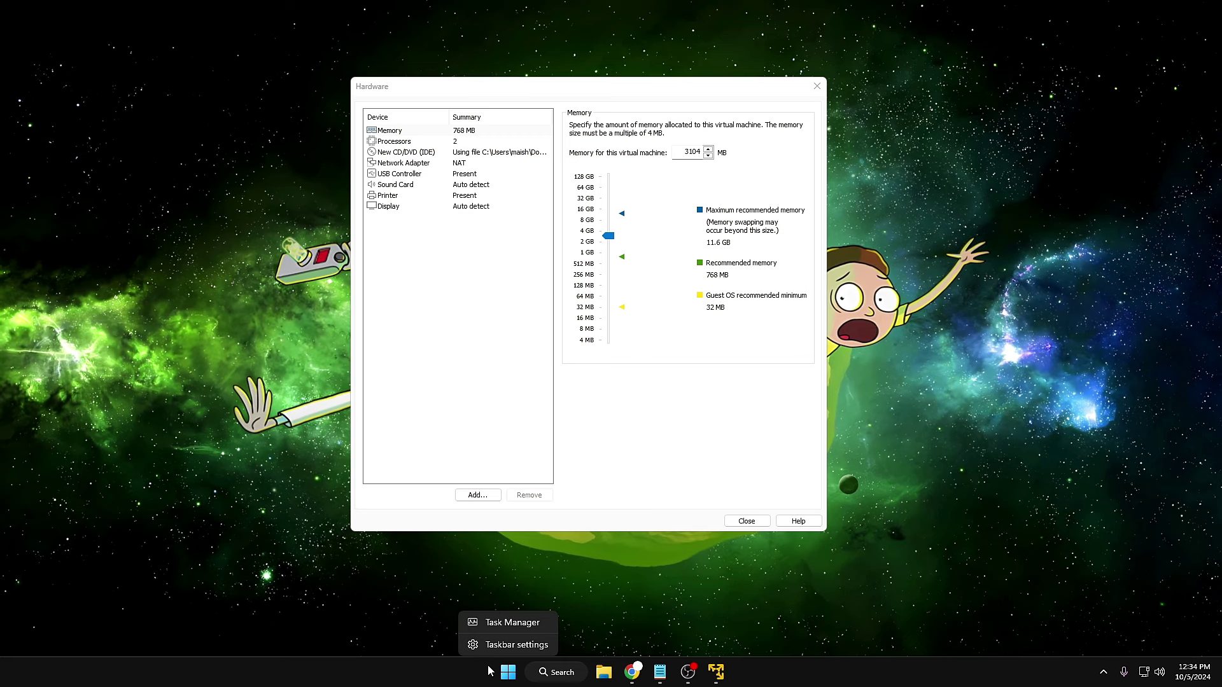
pyautogui.click(519, 624)
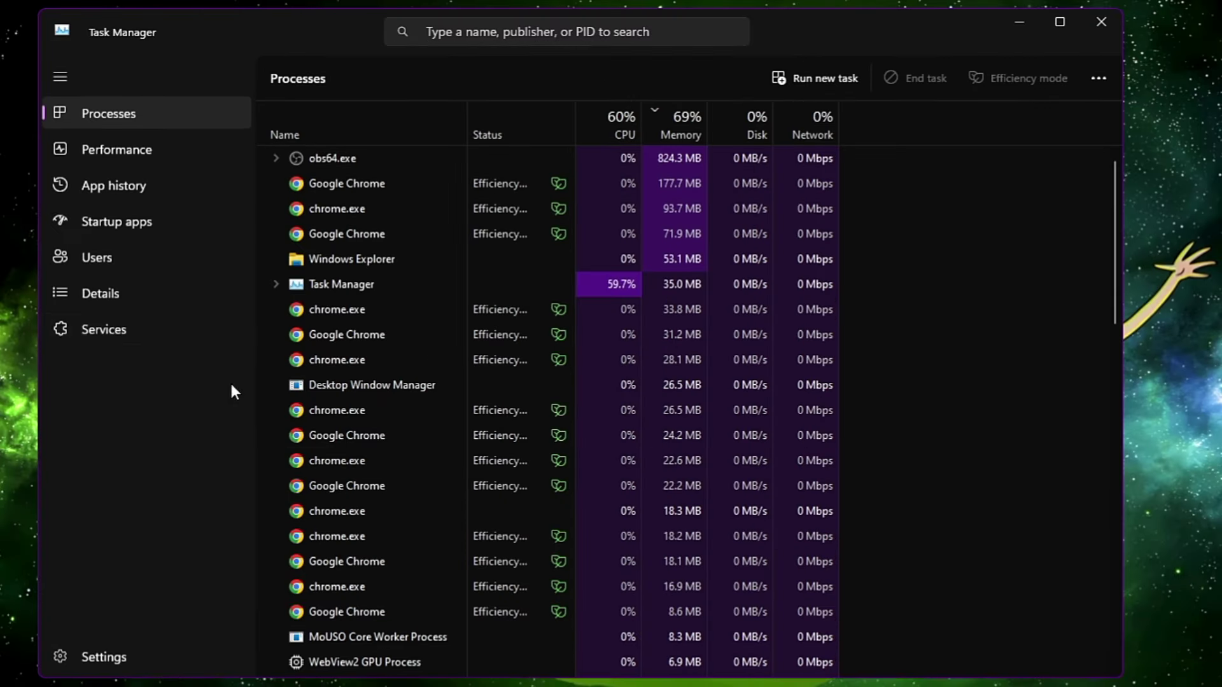
pyautogui.click(119, 146)
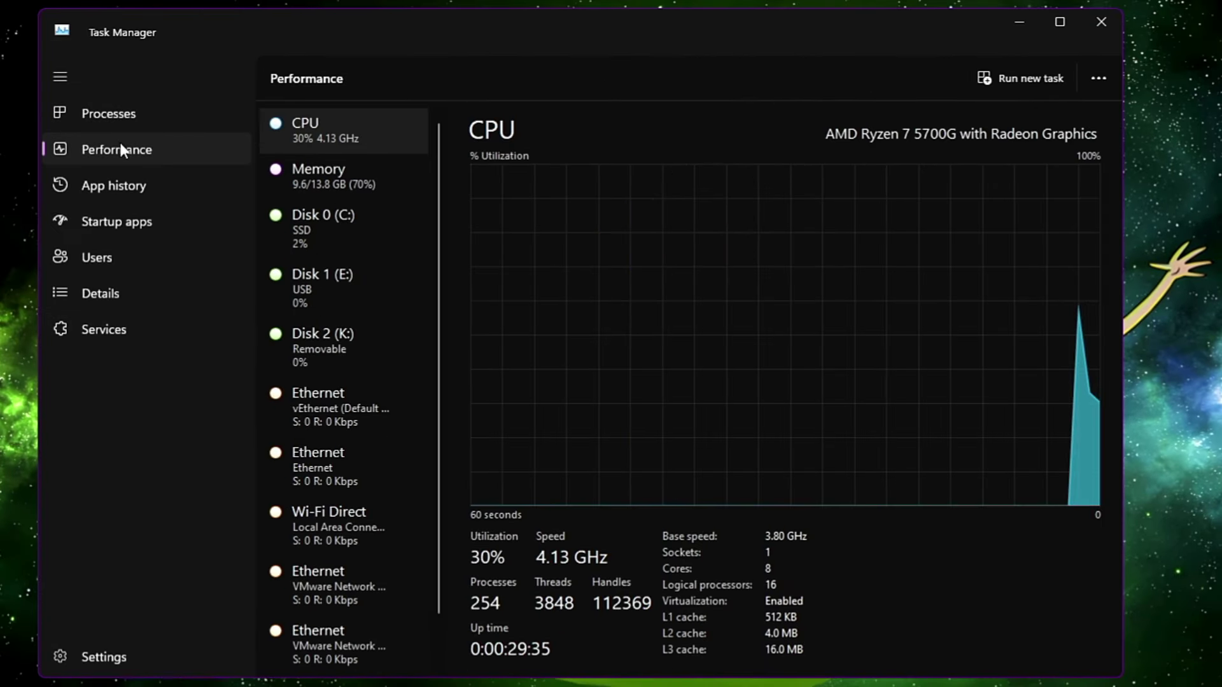
pyautogui.click(347, 185)
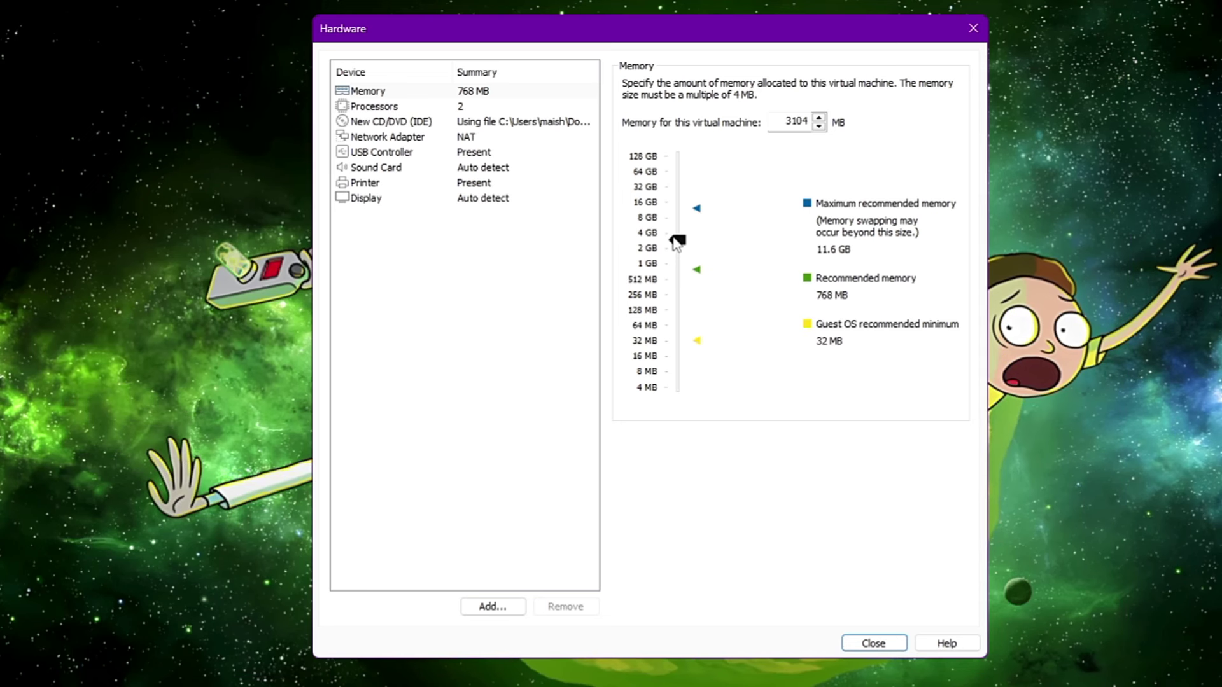
# Raise the virtual machine's memory to 4392 MB and open its processor settings
pyautogui.moveTo(677, 239); pyautogui.dragTo(681, 229)
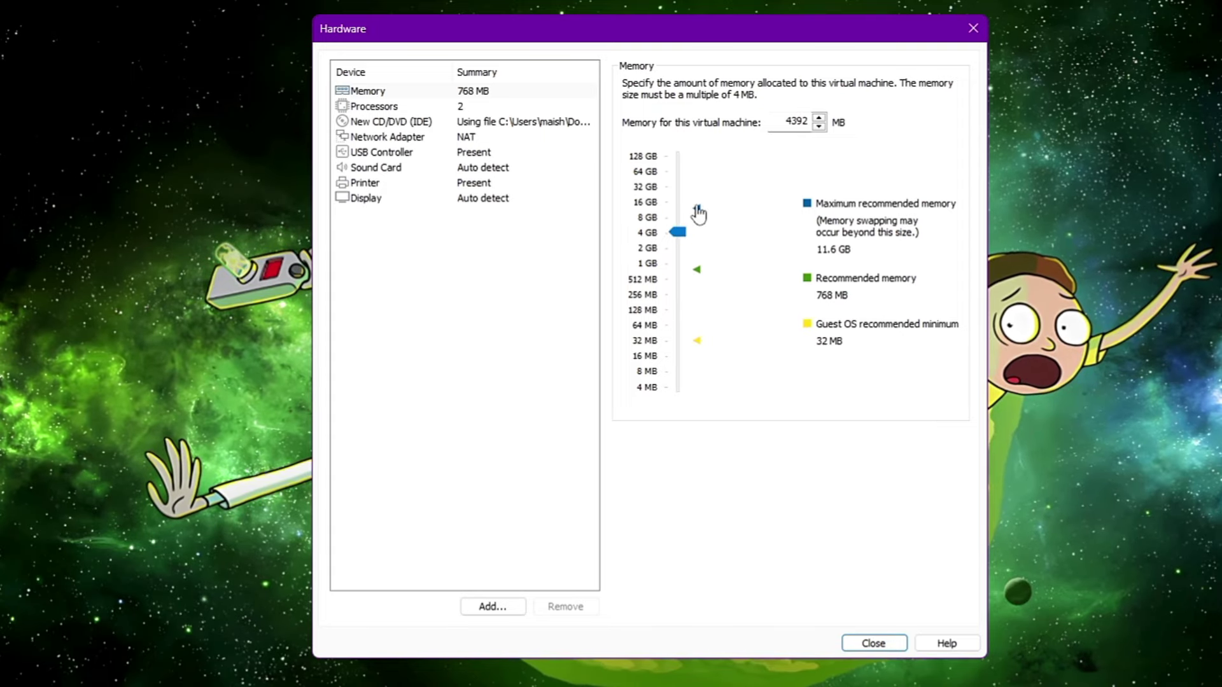
pyautogui.click(372, 107)
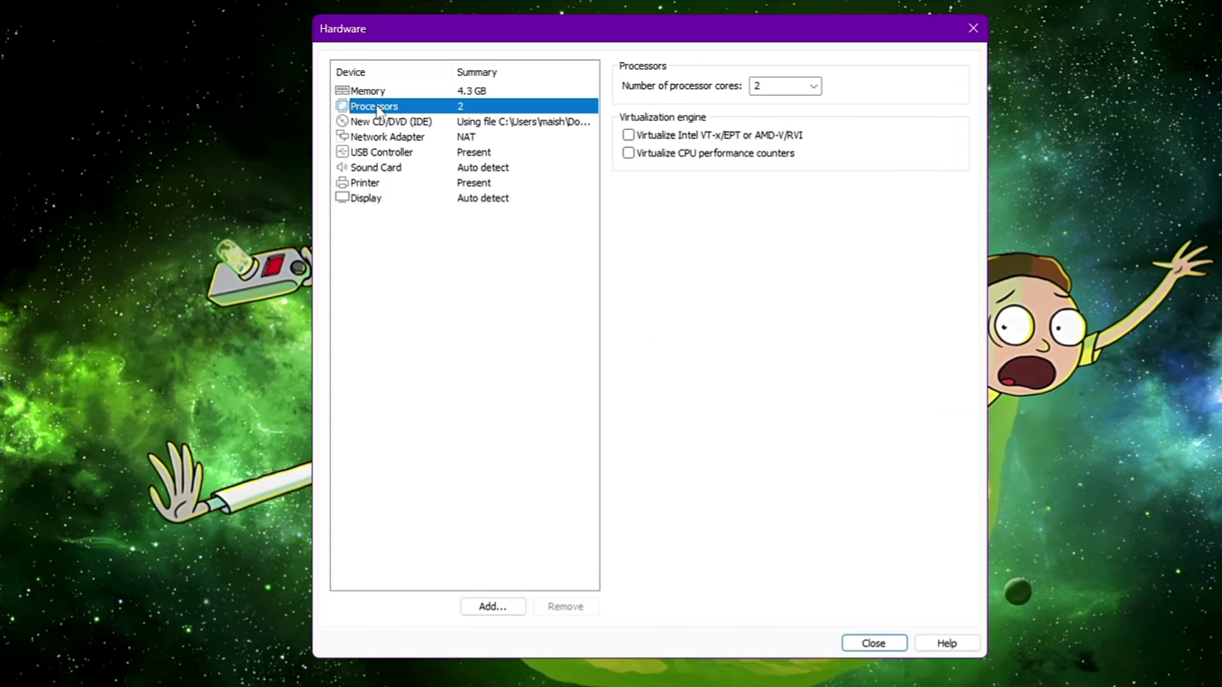
# Check the host CPU's core count in Task Manager and review the processor core options for the virtual machine
pyautogui.hotkey('ctrl', 'shift', 'Escape')
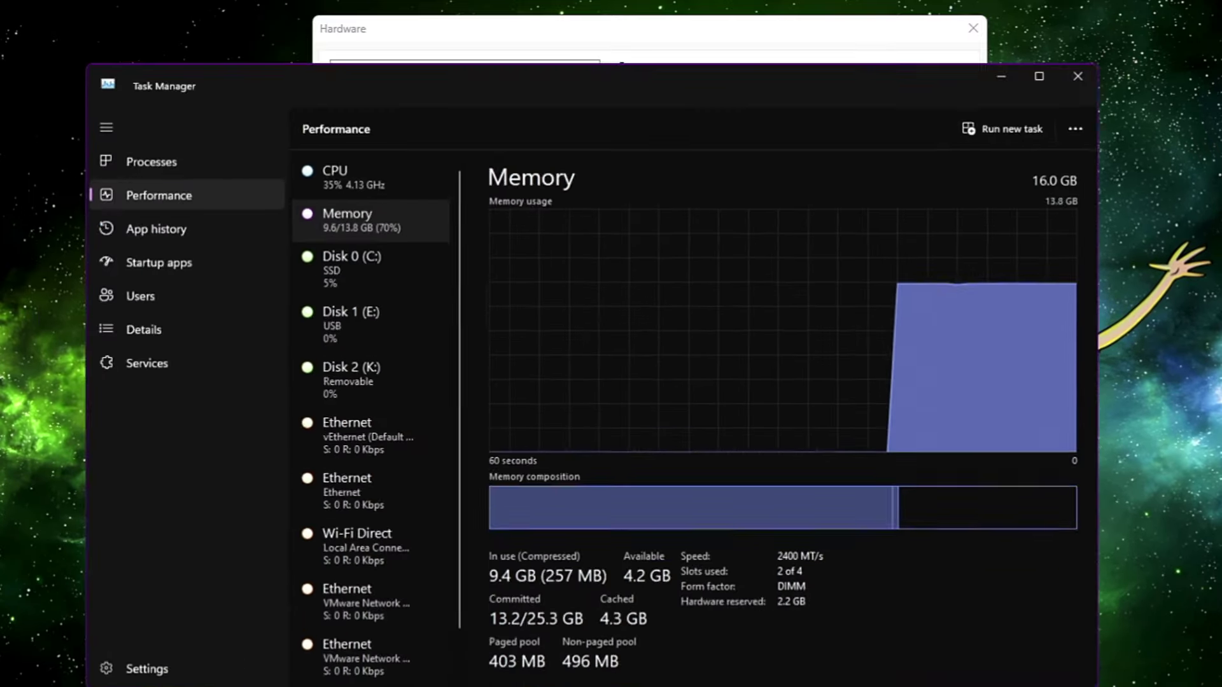
pyautogui.click(376, 148)
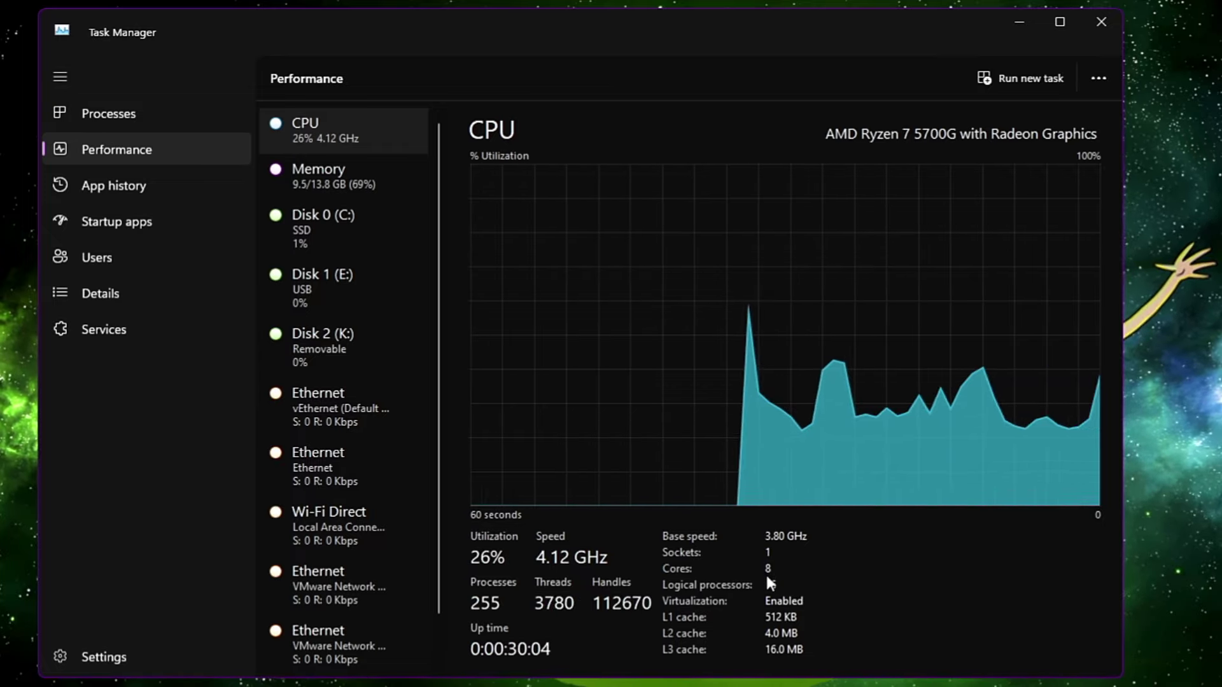
pyautogui.click(1015, 19)
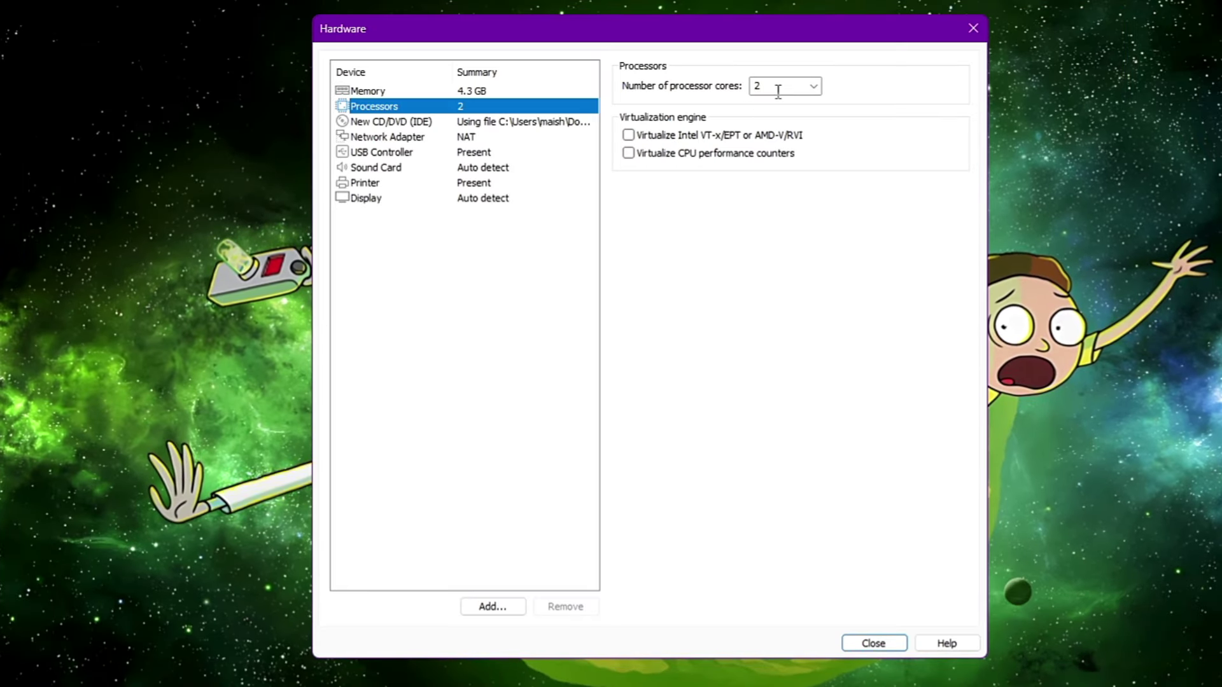
pyautogui.click(817, 89)
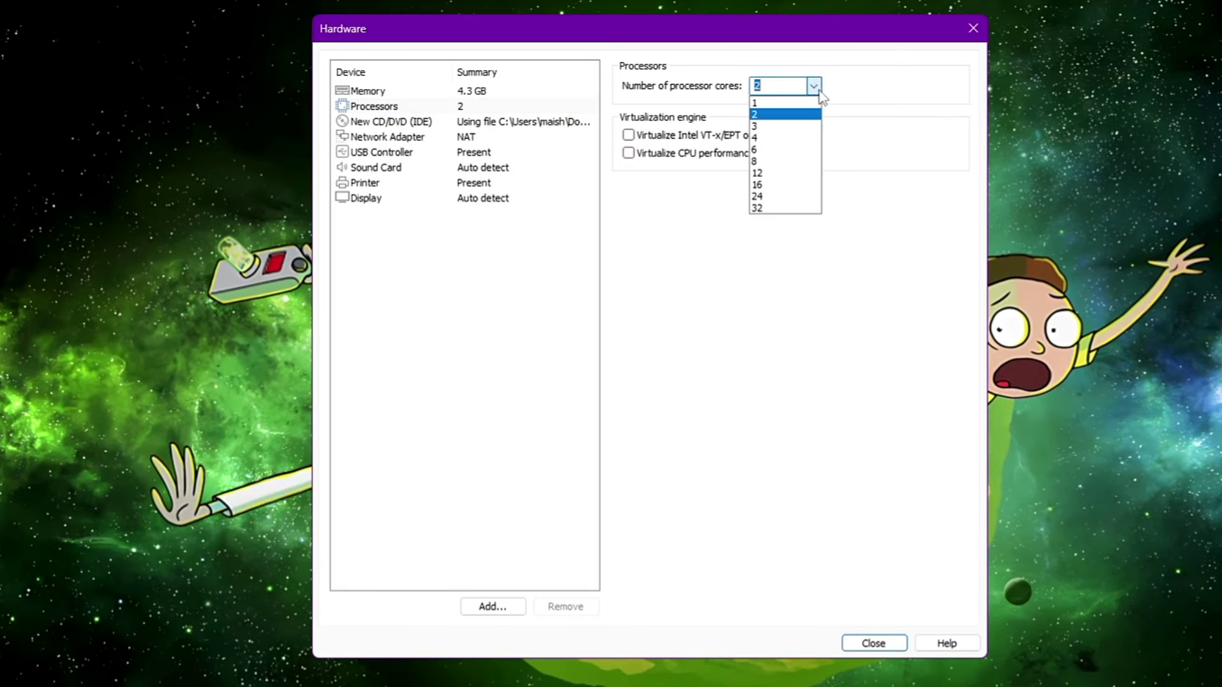
pyautogui.press('Escape')
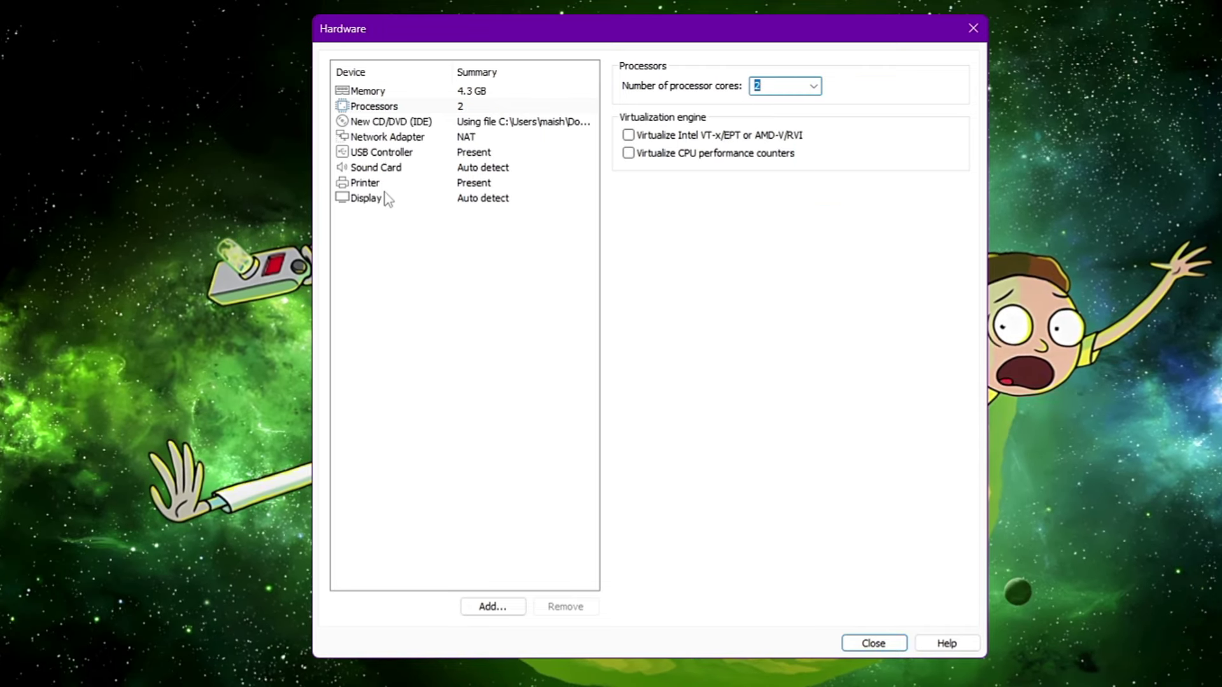
# Enable Accelerate 3D graphics for the virtual machine's display and close the hardware settings
pyautogui.click(385, 196)
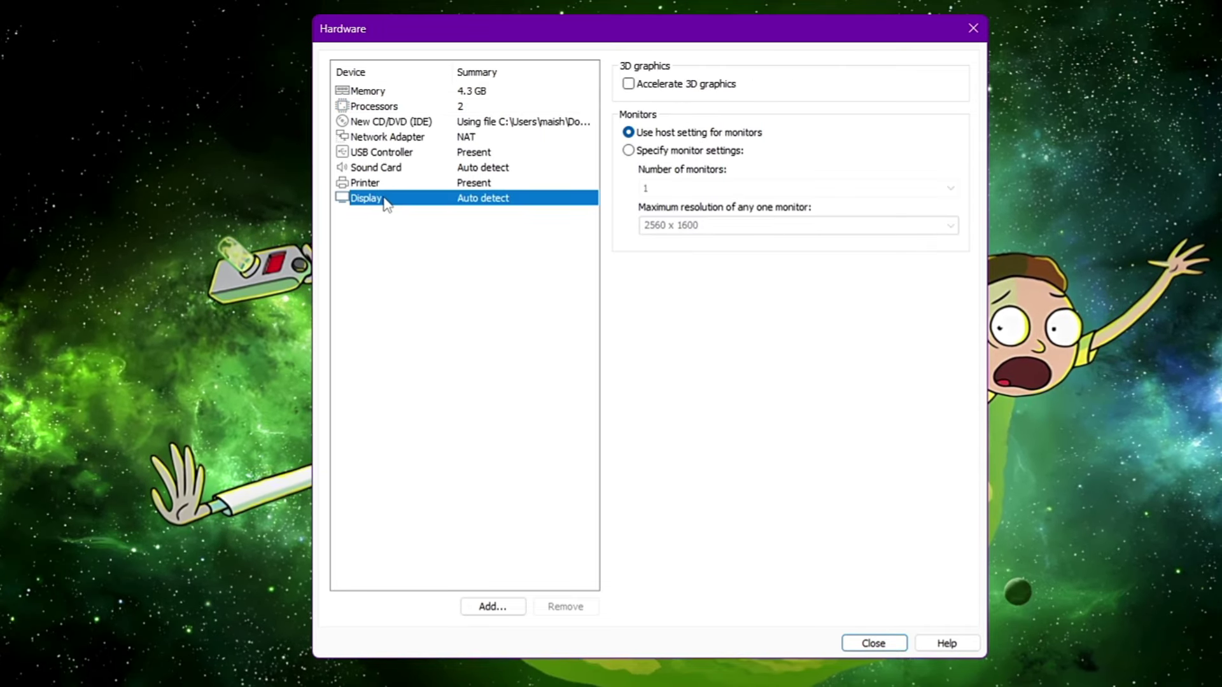
pyautogui.click(629, 85)
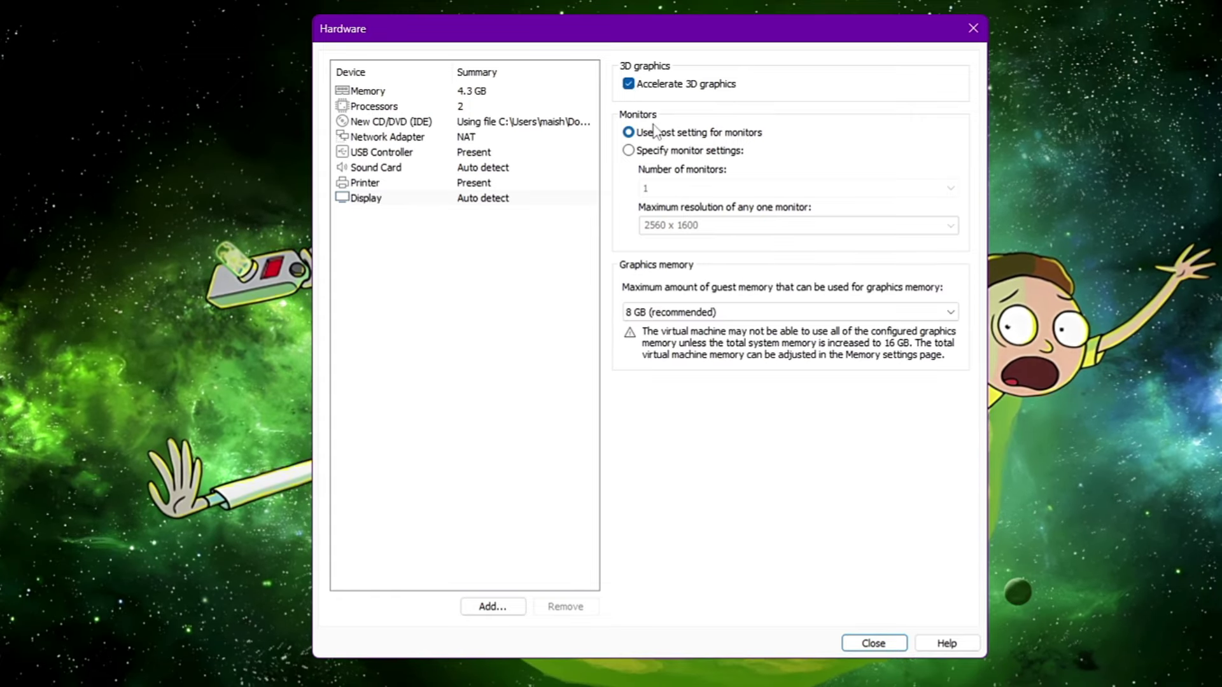
pyautogui.click(872, 643)
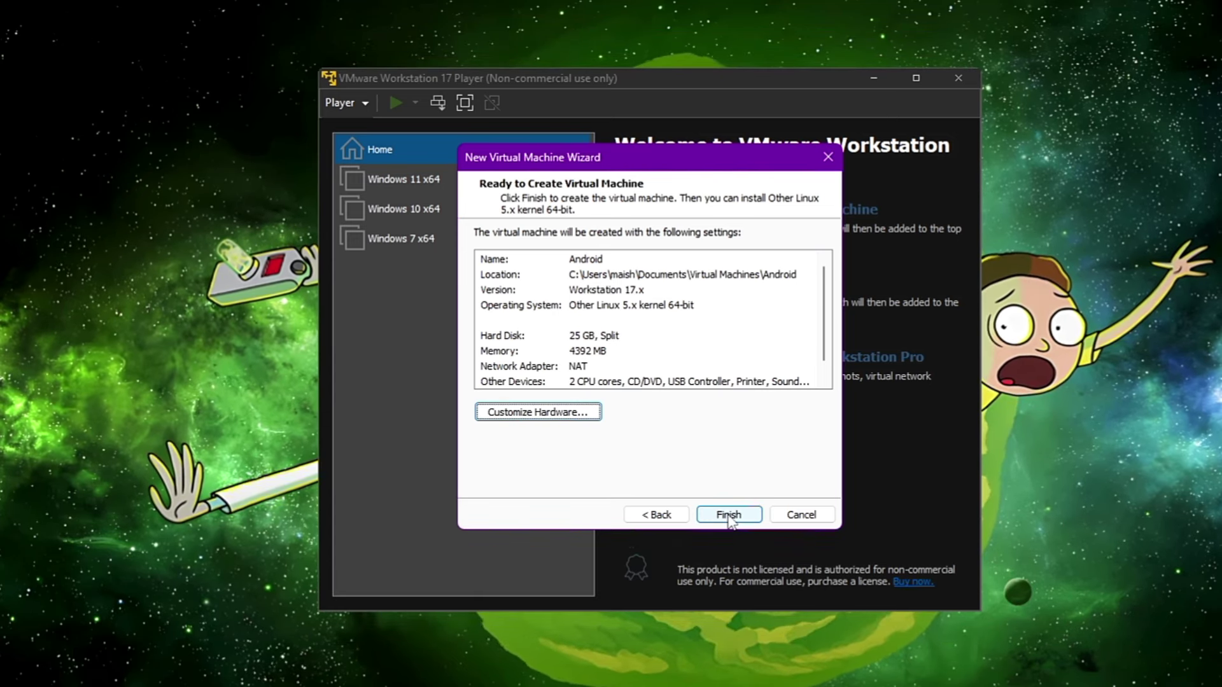
# Finish creating the virtual machine and select Android in the library
pyautogui.click(728, 514)
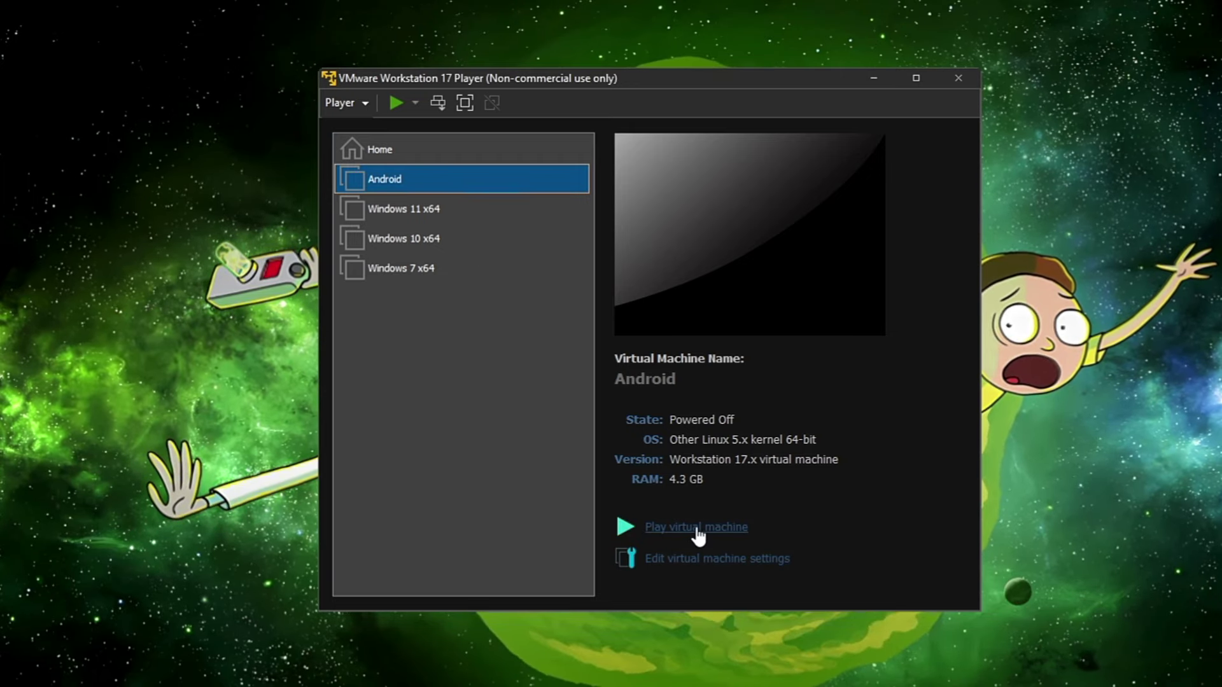
pyautogui.click(415, 183)
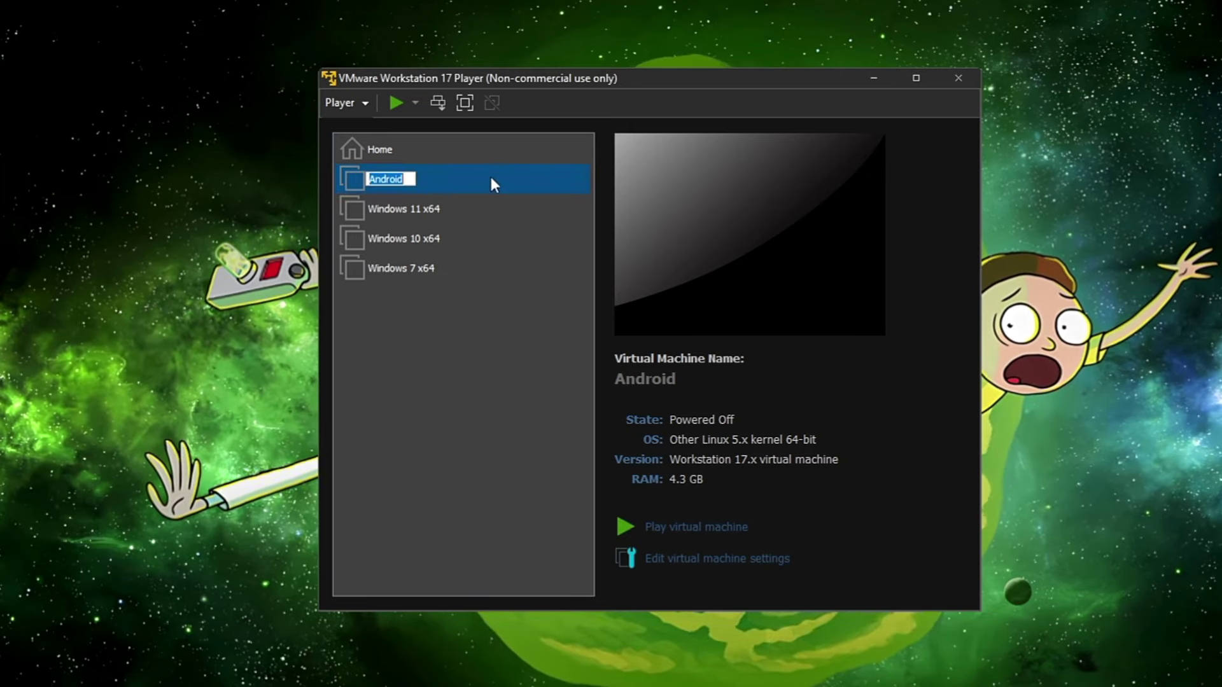
# Start the Android virtual machine and maximize its window
pyautogui.click(500, 178)
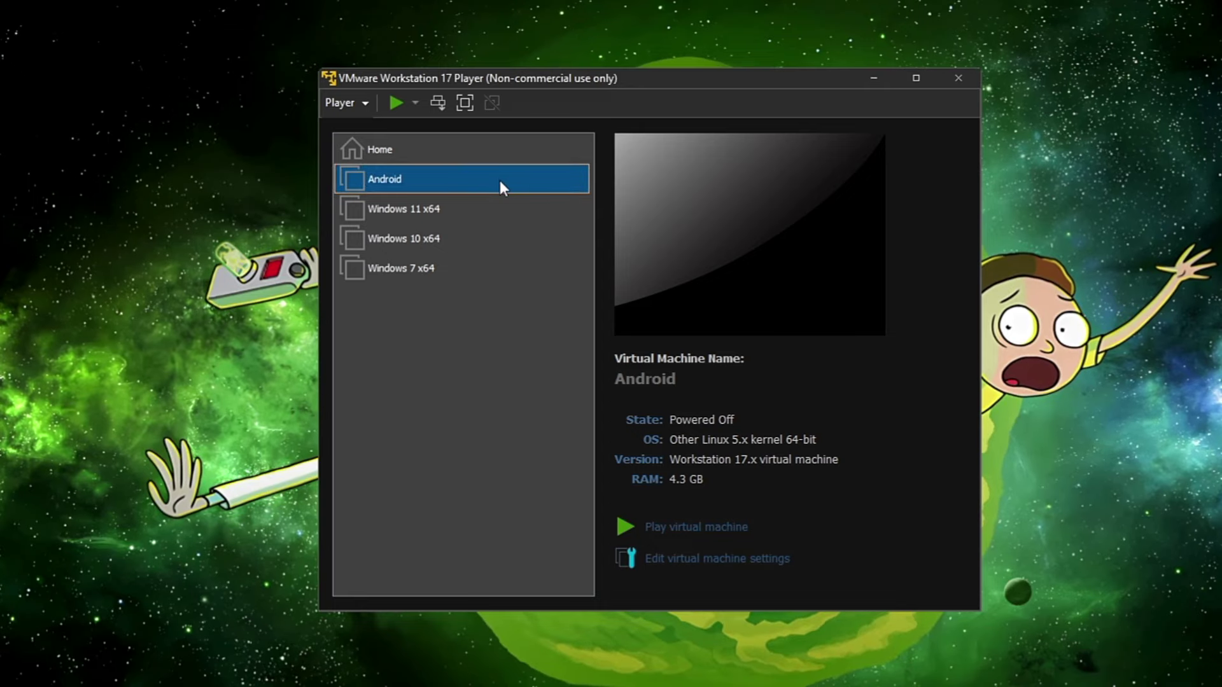
pyautogui.click(681, 529)
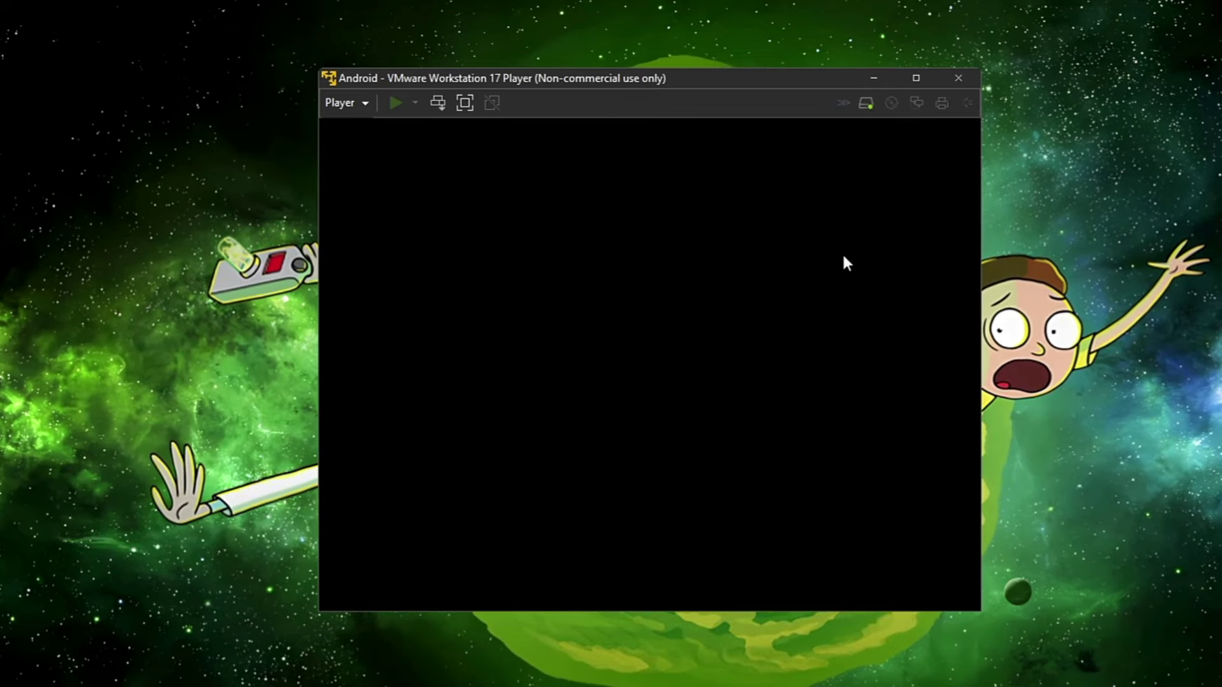
pyautogui.click(916, 78)
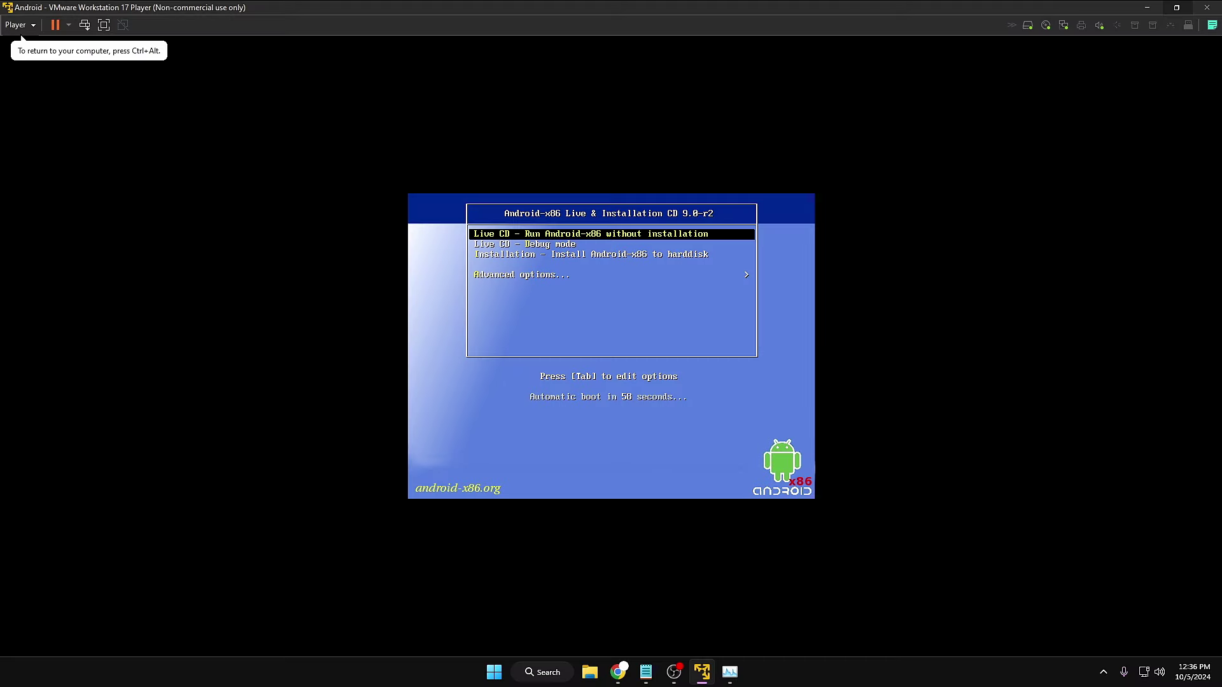
# Open the Advanced options of the Android-x86 9.0-r2 installation boot menu
pyautogui.press('Down')
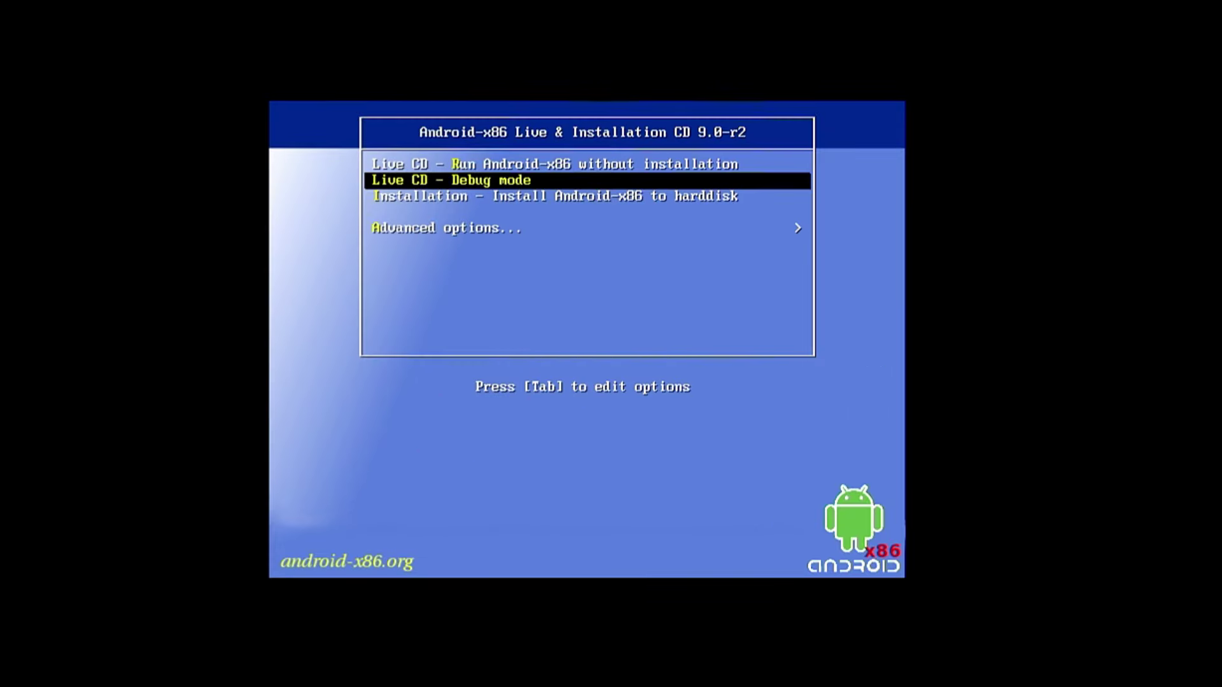
pyautogui.press('Up')
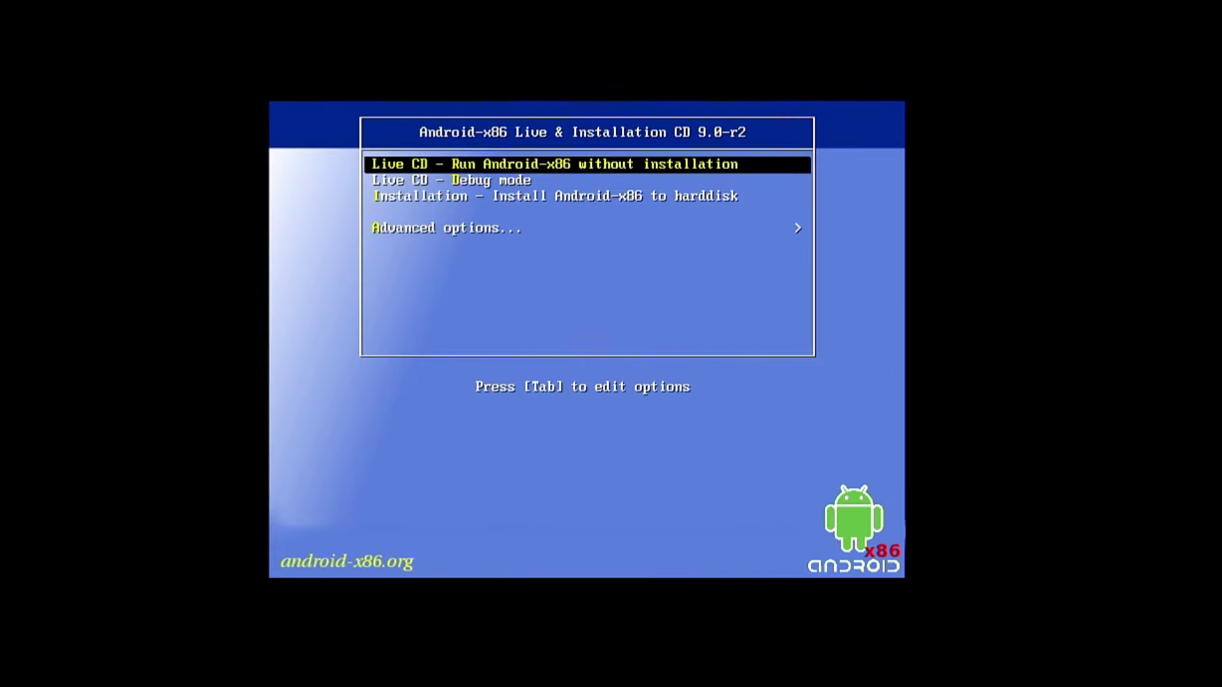
pyautogui.press('Down')
pyautogui.press('Down')
pyautogui.press('Down')
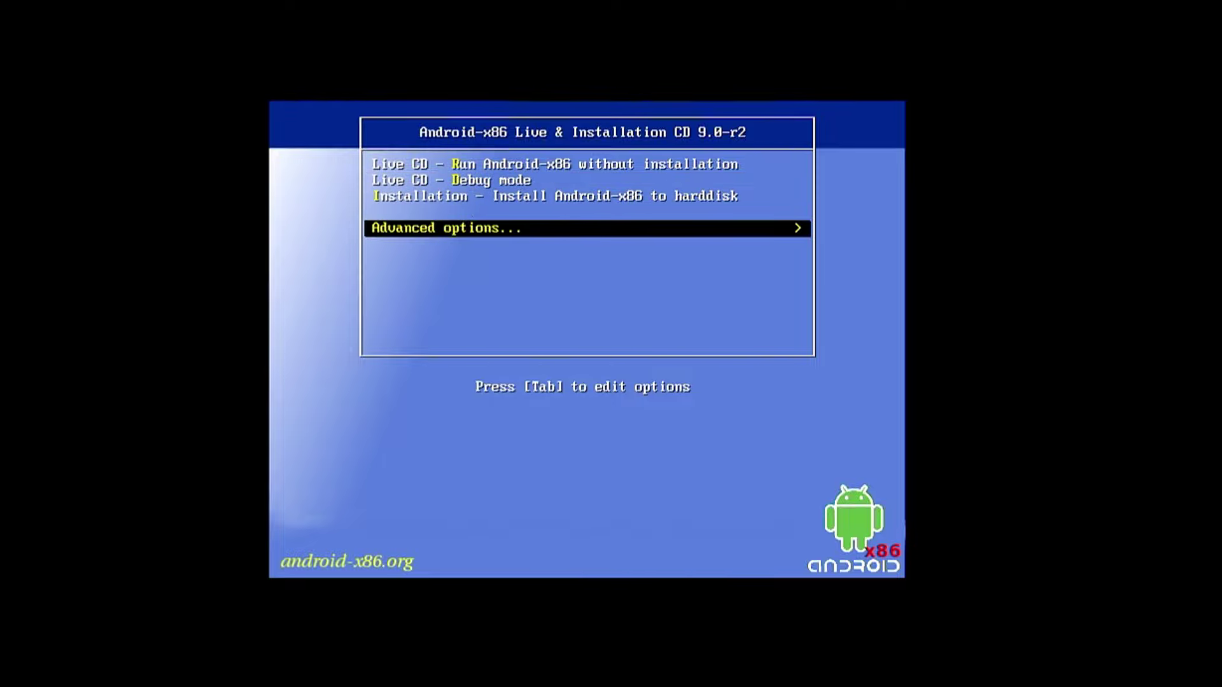
pyautogui.press('Up')
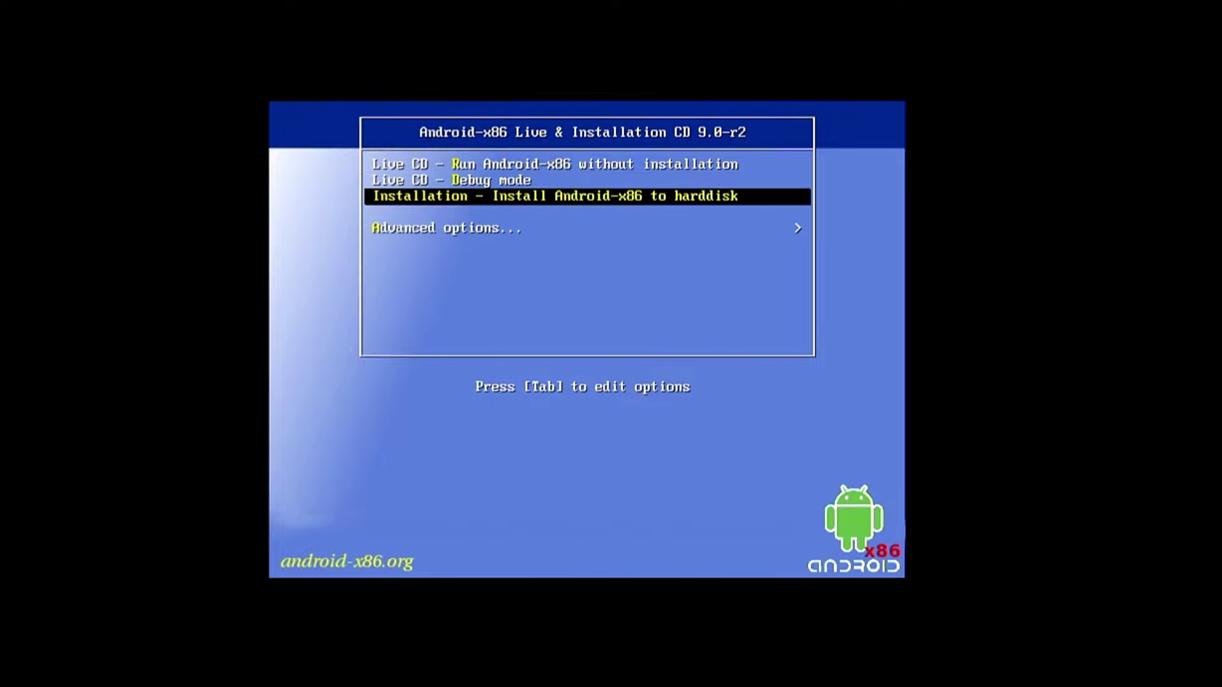
pyautogui.press('Up')
pyautogui.press('Down')
pyautogui.press('Down')
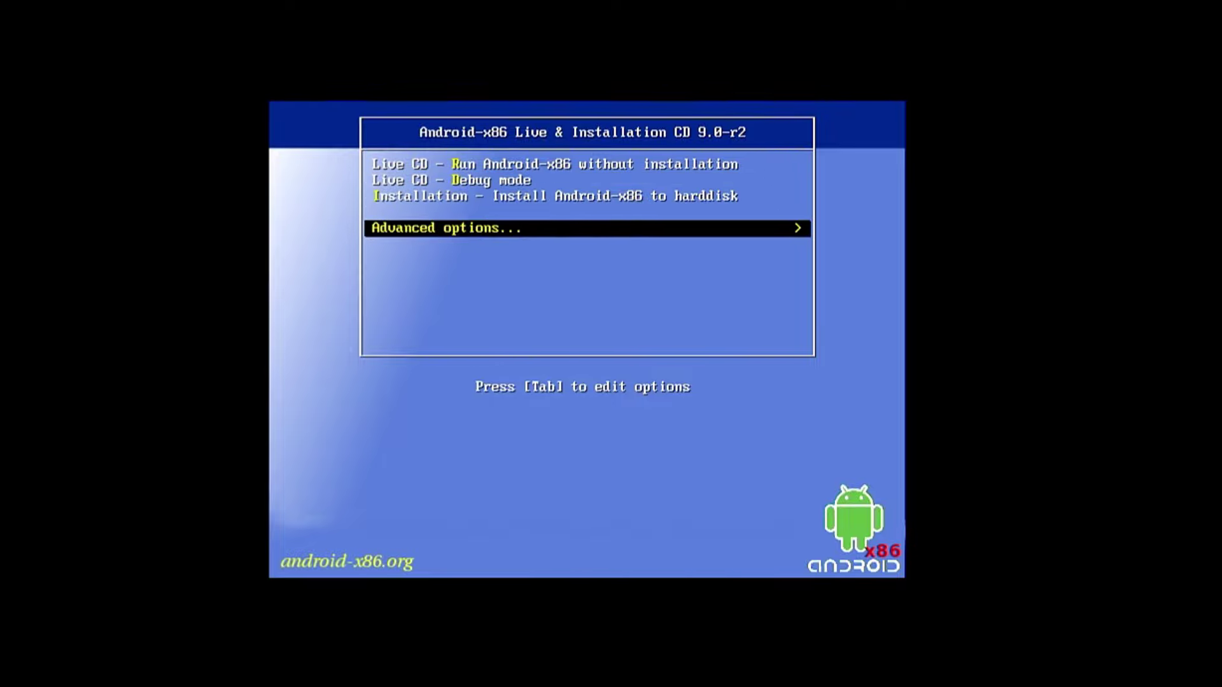
pyautogui.press('Return')
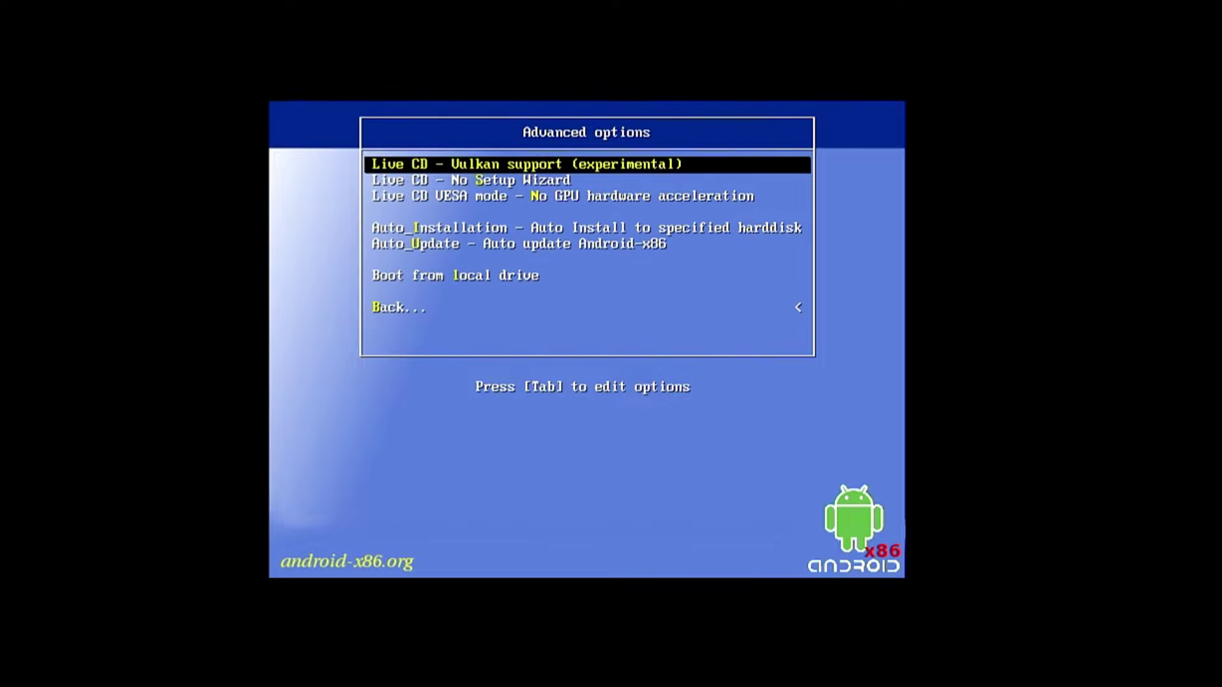
# Start Auto_Installation to install Android-x86 automatically to the specified hard disk
pyautogui.press('Down')
pyautogui.press('Down')
pyautogui.press('Down')
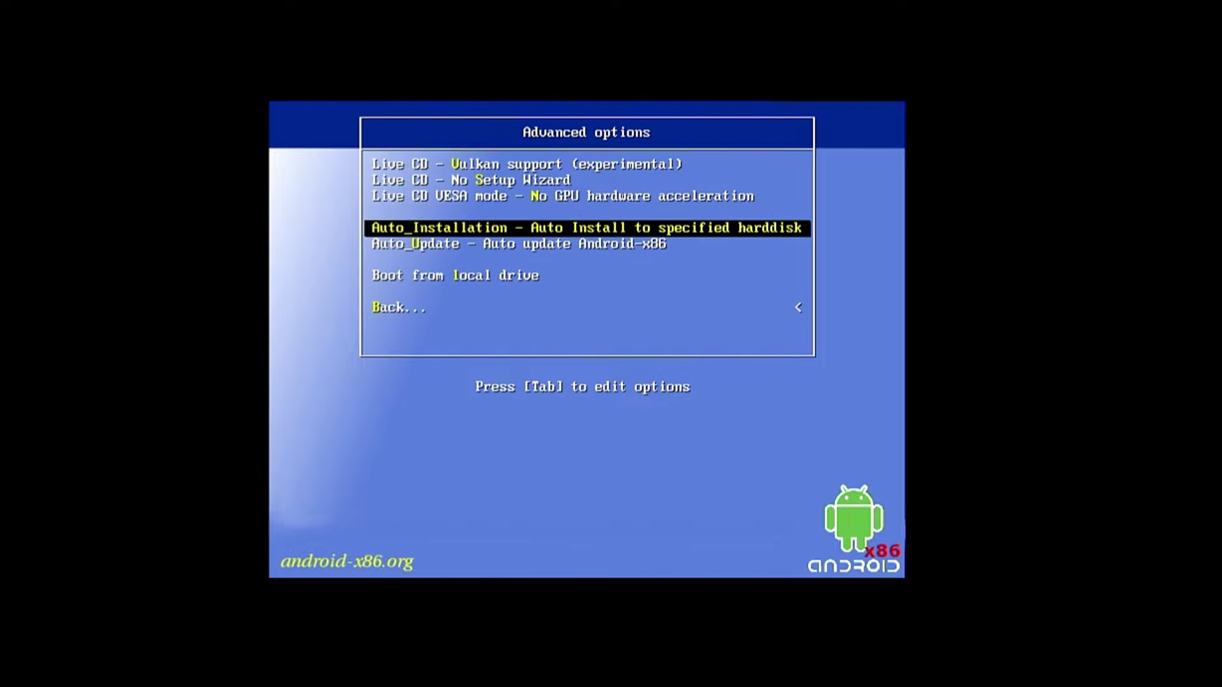
pyautogui.press('Return')
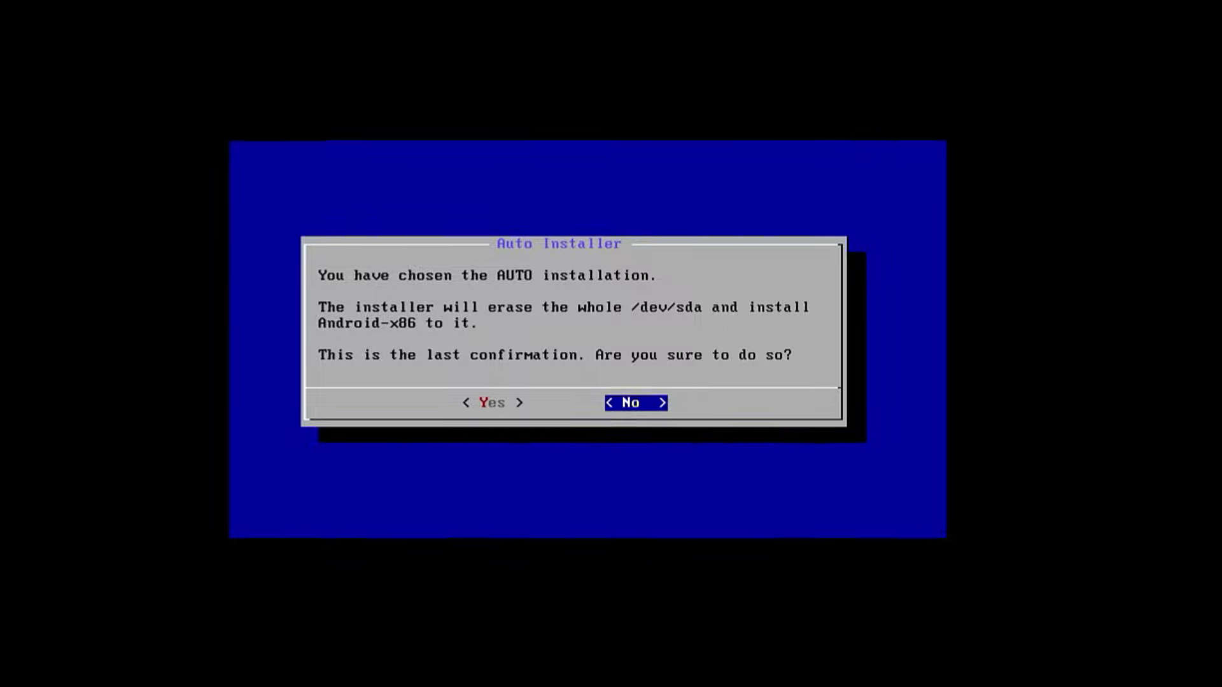
# Confirm erasing the whole /dev/sda for the Android-x86 installation and reboot once it is installed
pyautogui.press('Left')
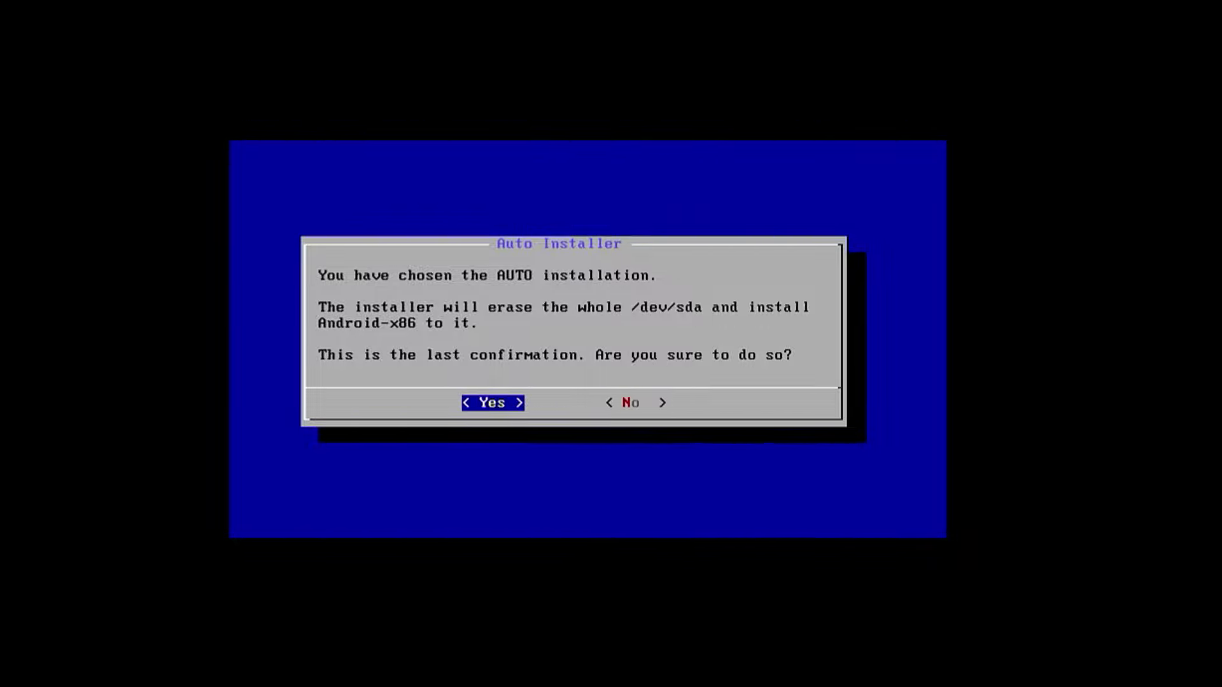
pyautogui.press('Return')
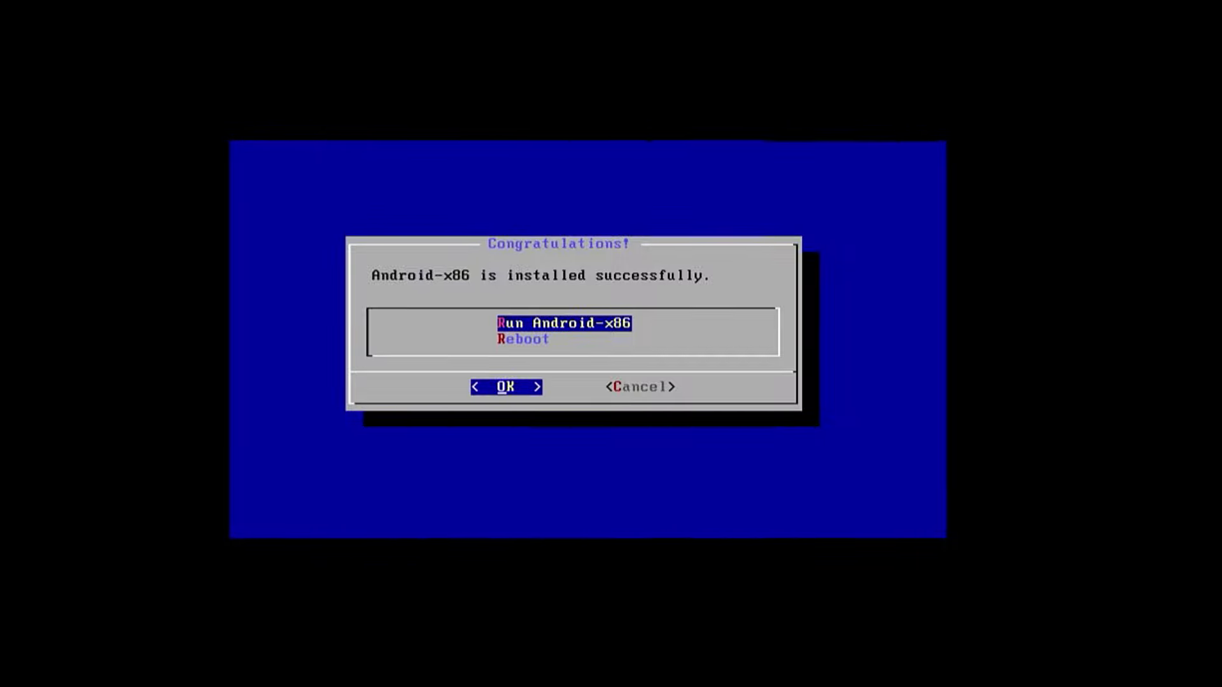
pyautogui.press('Down')
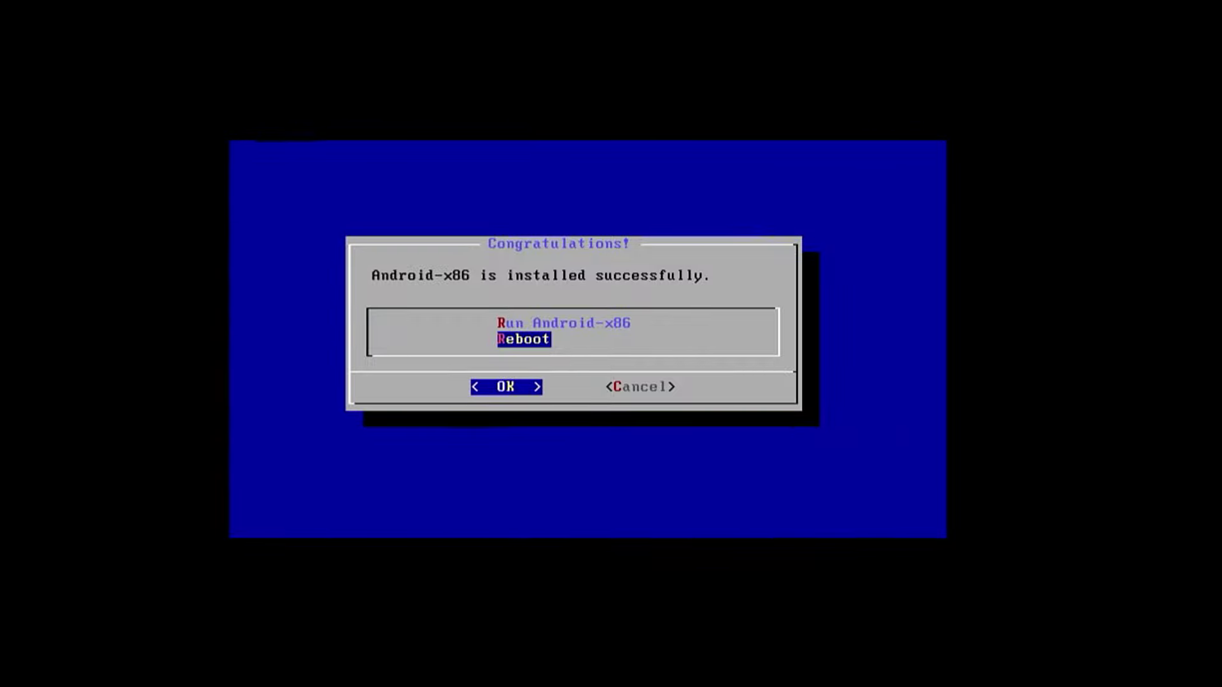
pyautogui.press('Return')
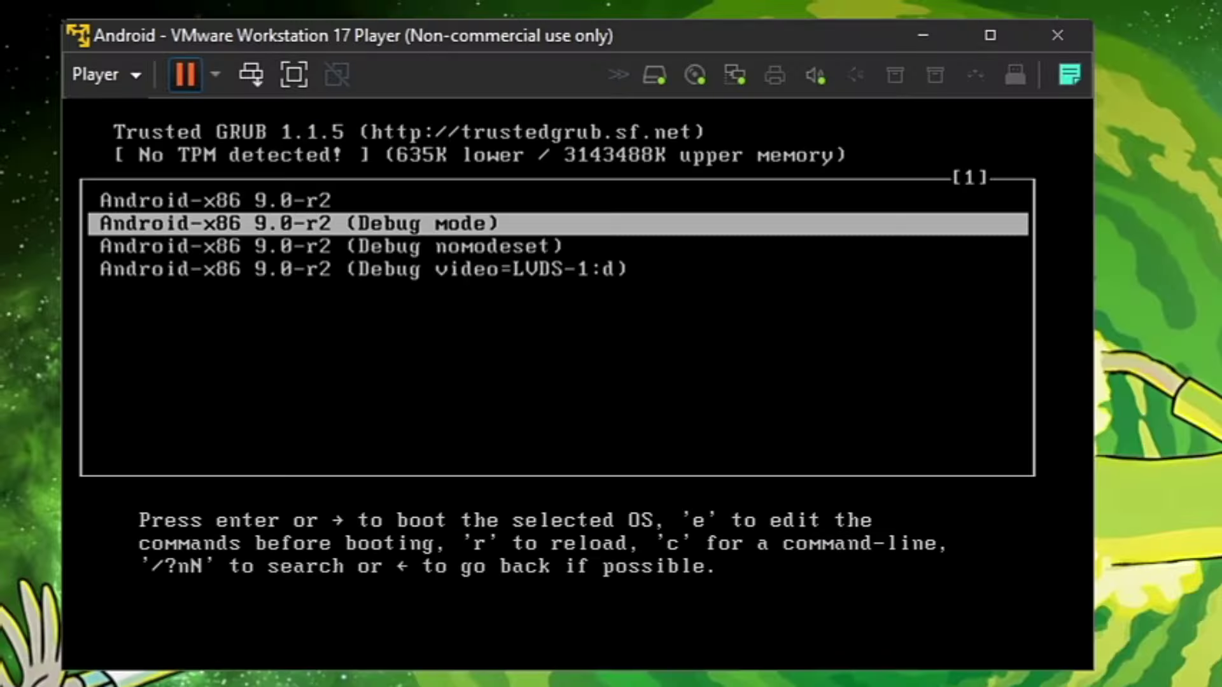
# Open the boot commands of the plain Android-x86 9.0-r2 GRUB entry for editing
pyautogui.press('Up')
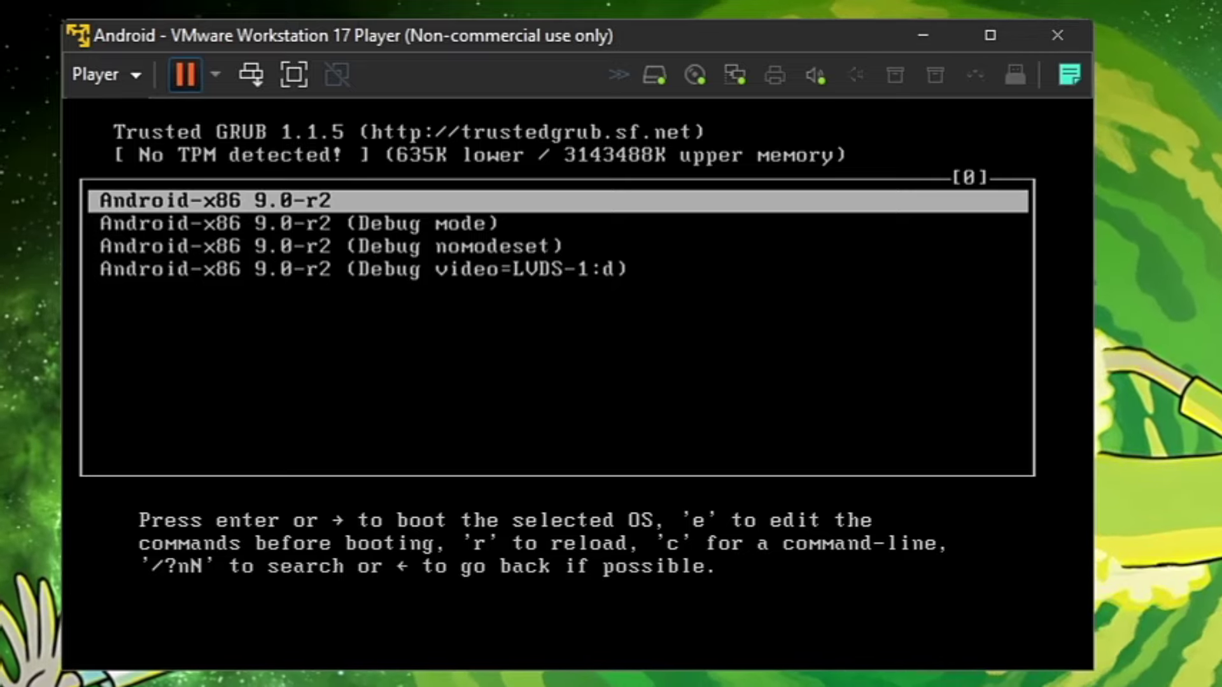
pyautogui.press('Down')
pyautogui.press('Down')
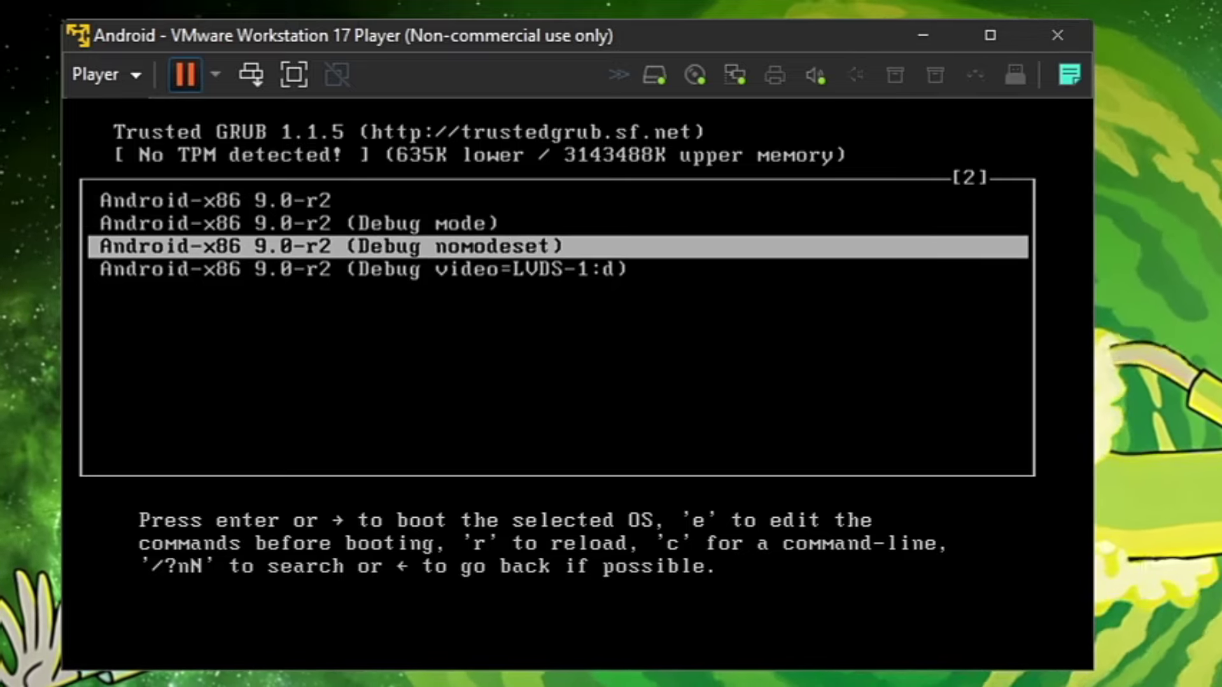
pyautogui.press('Up')
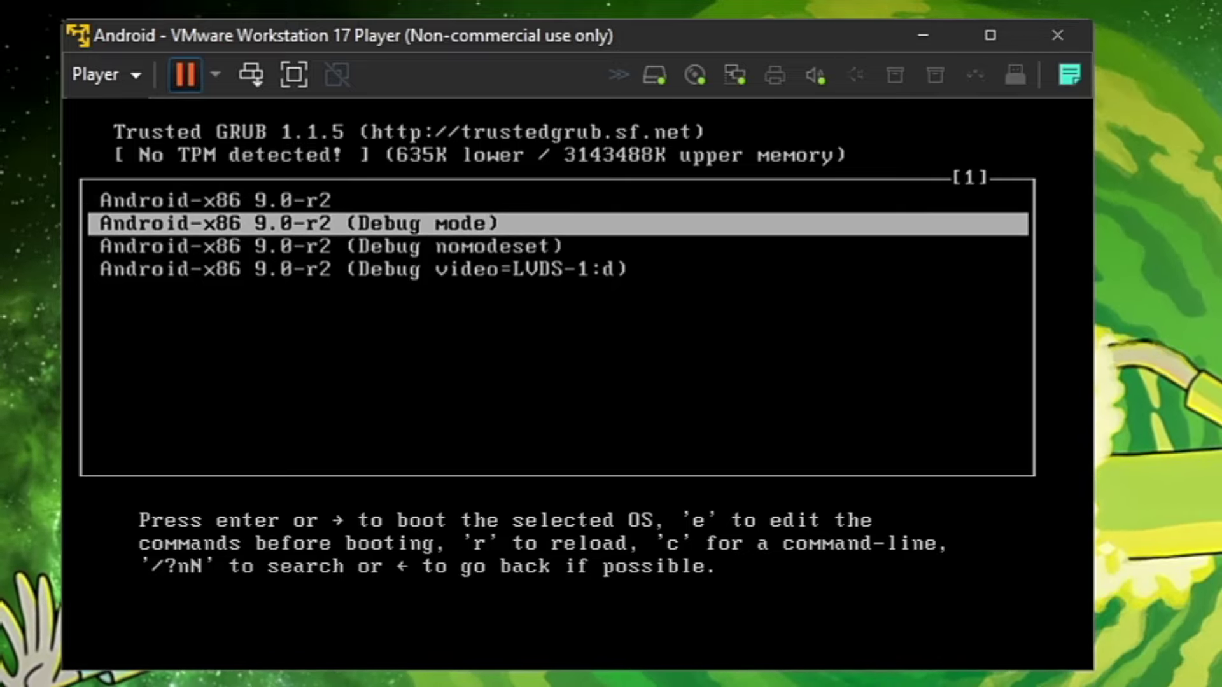
pyautogui.press('Up')
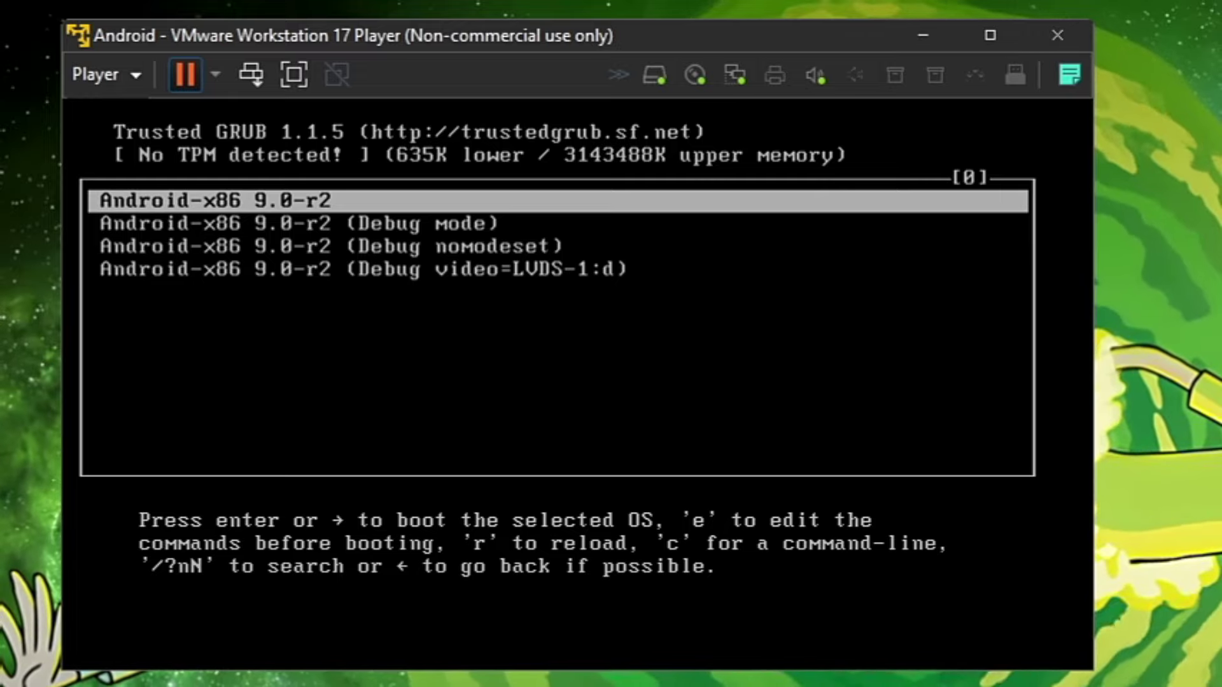
pyautogui.press('Down')
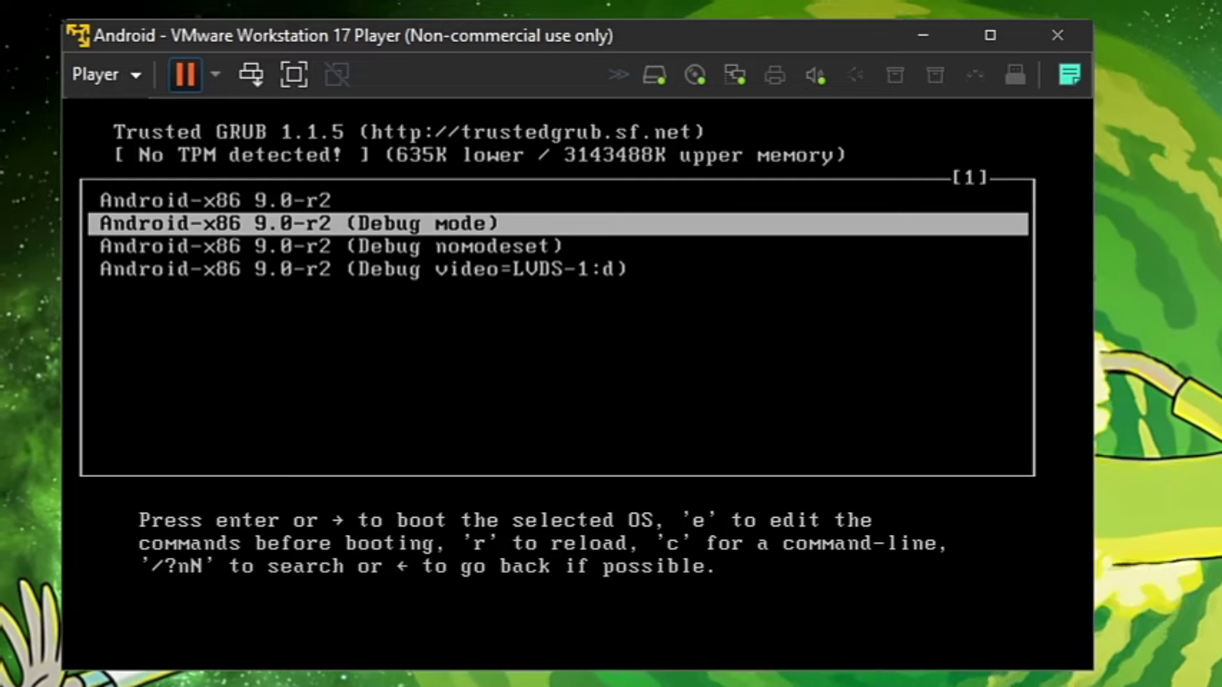
pyautogui.press('Up')
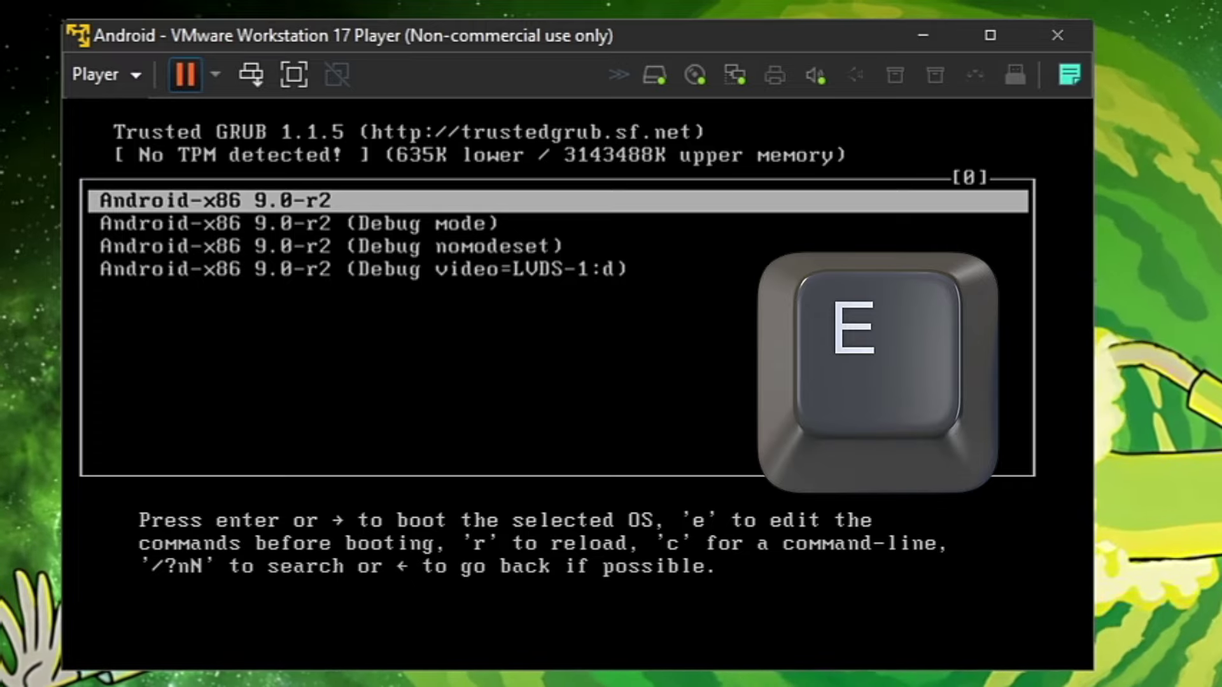
pyautogui.press('e')
# Edit the kernel /android-9.0-r2/kernel boot line and delete its "quiet" option
pyautogui.press('Down')
pyautogui.press('Up')
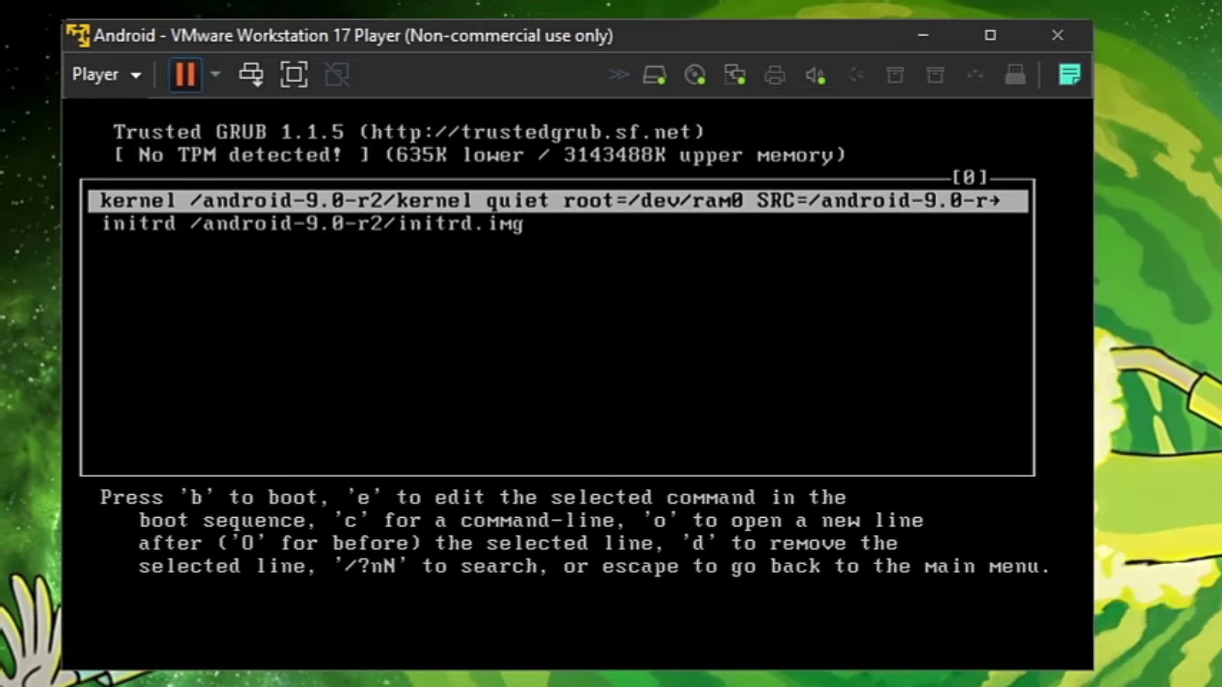
pyautogui.press('Down')
pyautogui.press('Up')
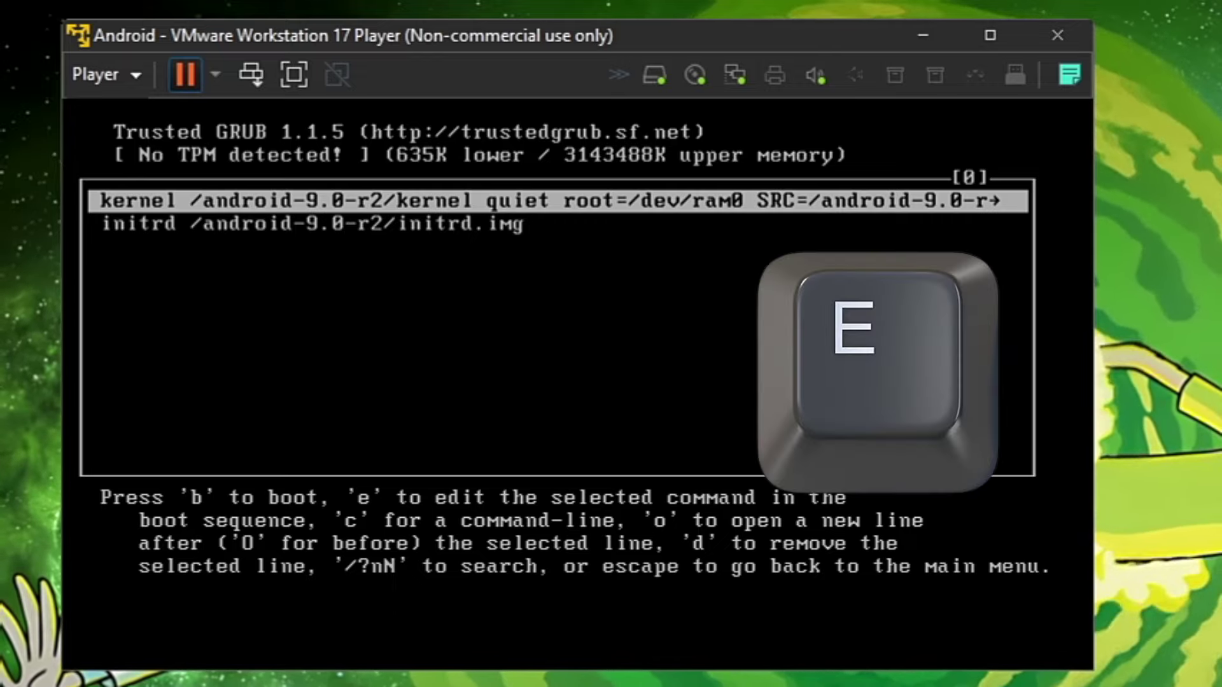
pyautogui.press('e')
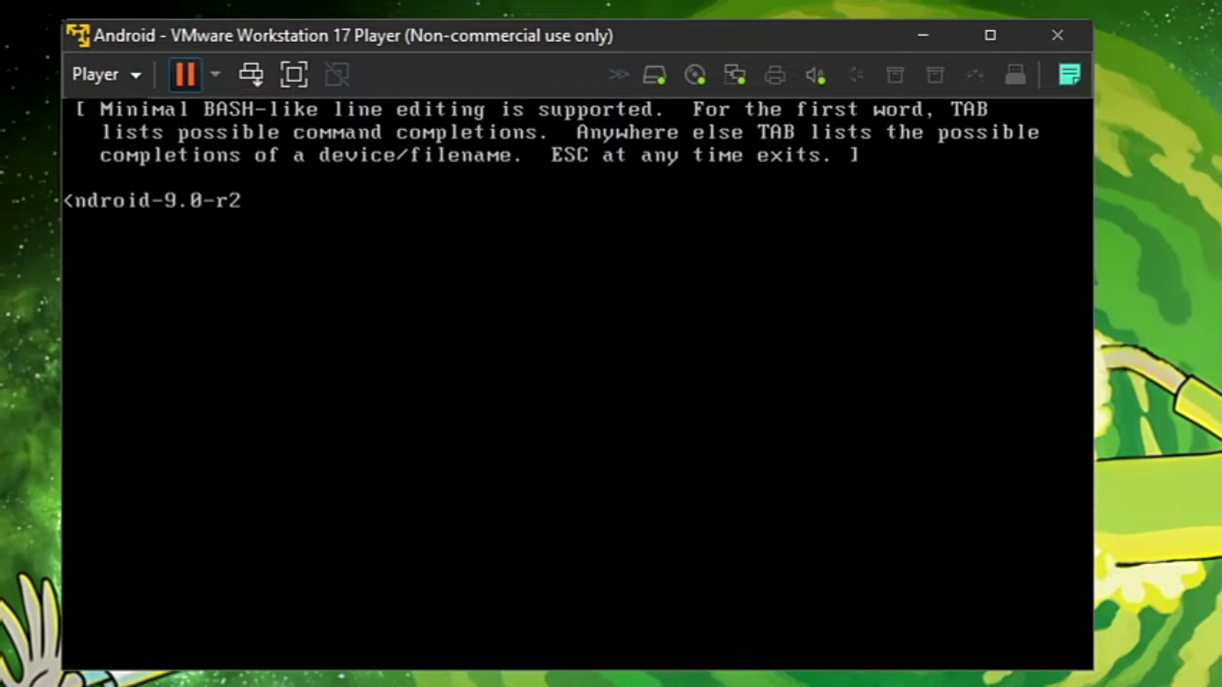
pyautogui.press('Left')
pyautogui.press('Left')
pyautogui.press('Left')
pyautogui.press('Left')
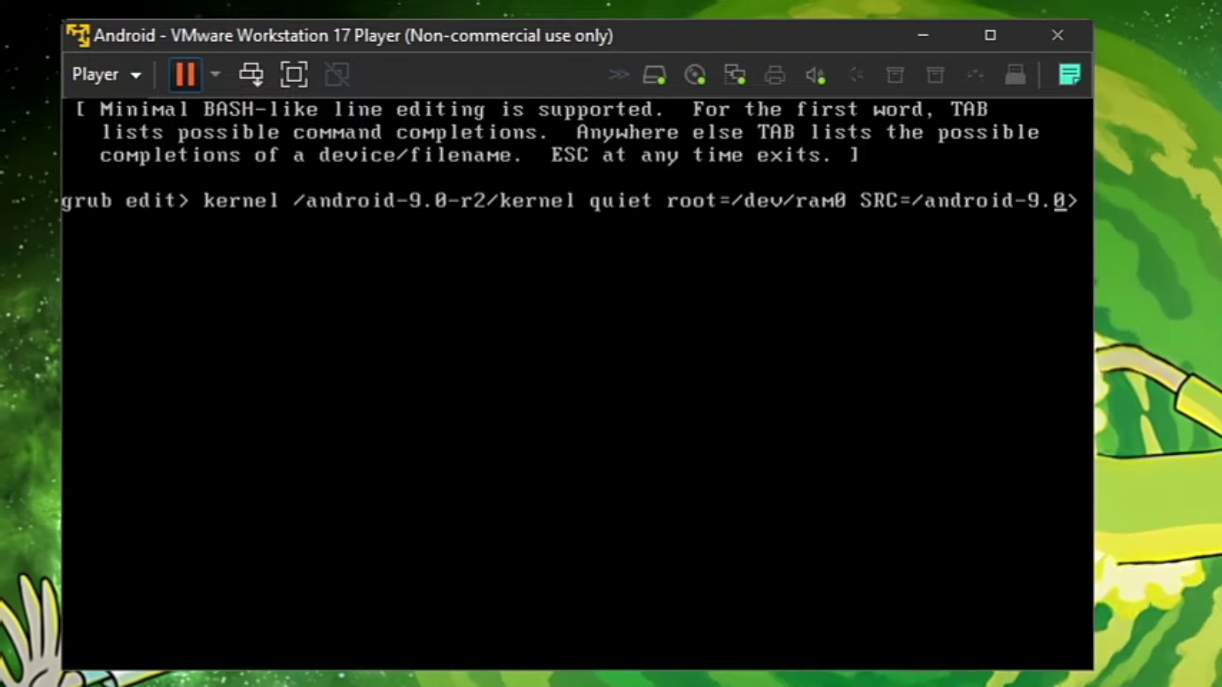
pyautogui.press('Left')
pyautogui.press('Left')
pyautogui.press('Left')
pyautogui.press('Left')
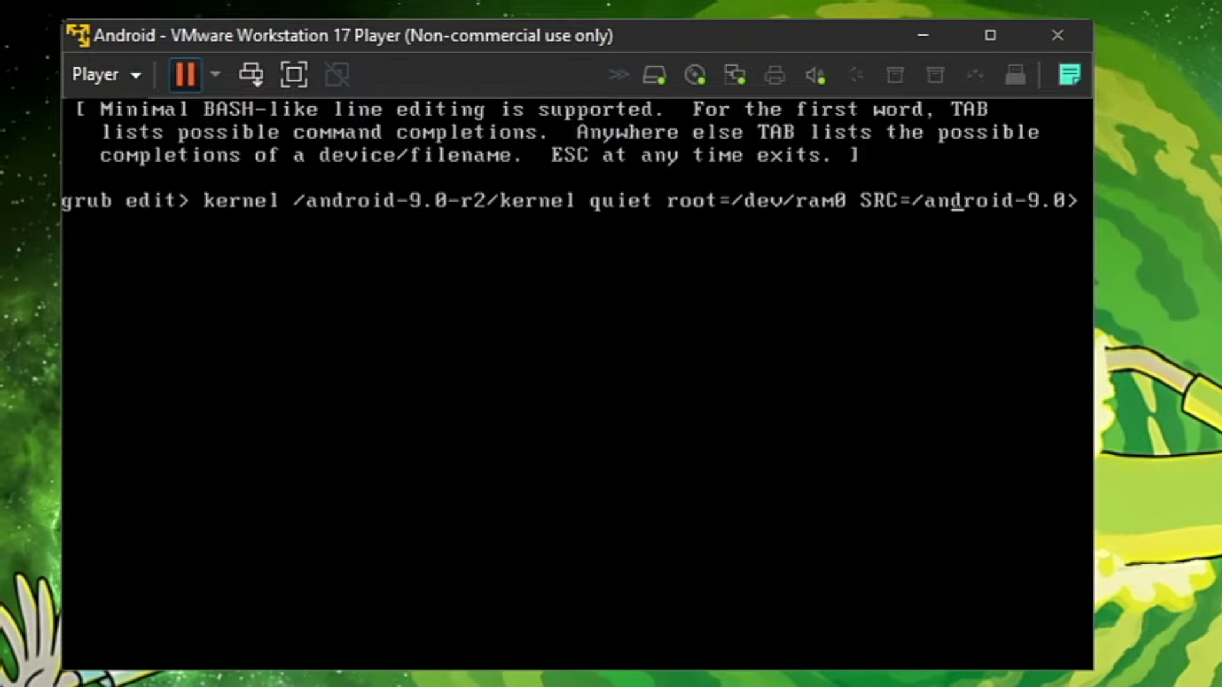
pyautogui.press('Left')
pyautogui.press('Left')
pyautogui.press('Left')
pyautogui.press('Left')
pyautogui.press('Left')
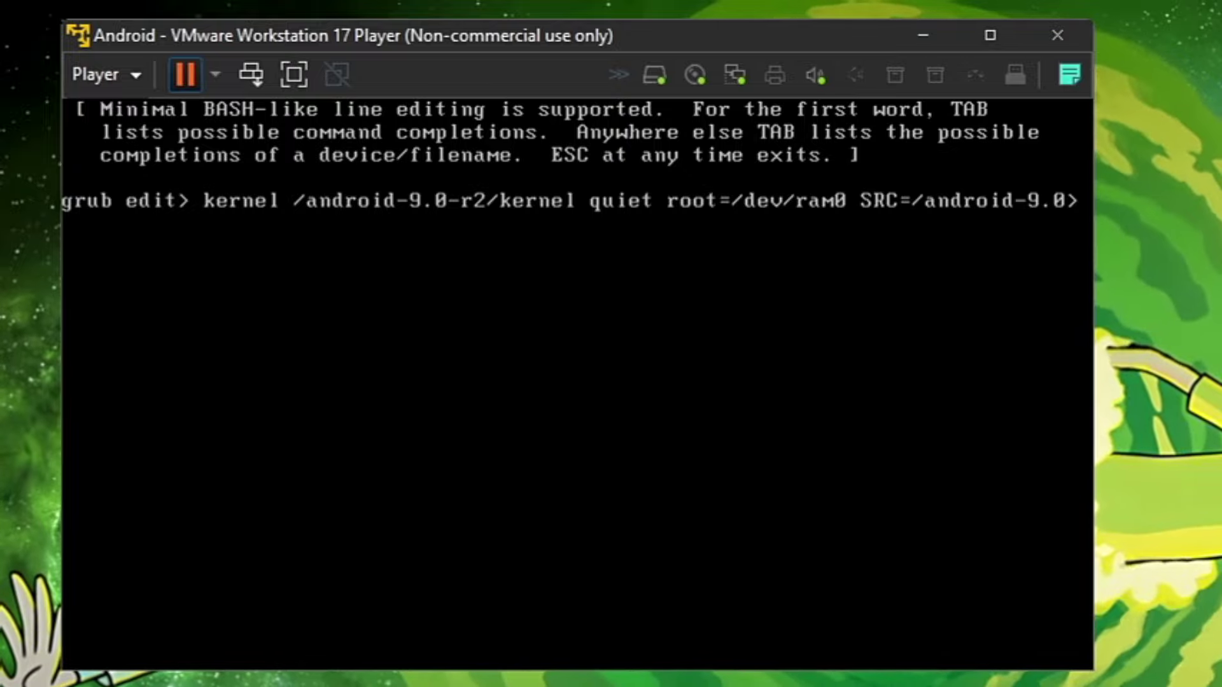
pyautogui.press('Left')
pyautogui.press('Left')
pyautogui.press('Left')
pyautogui.press('Left')
pyautogui.press('Left')
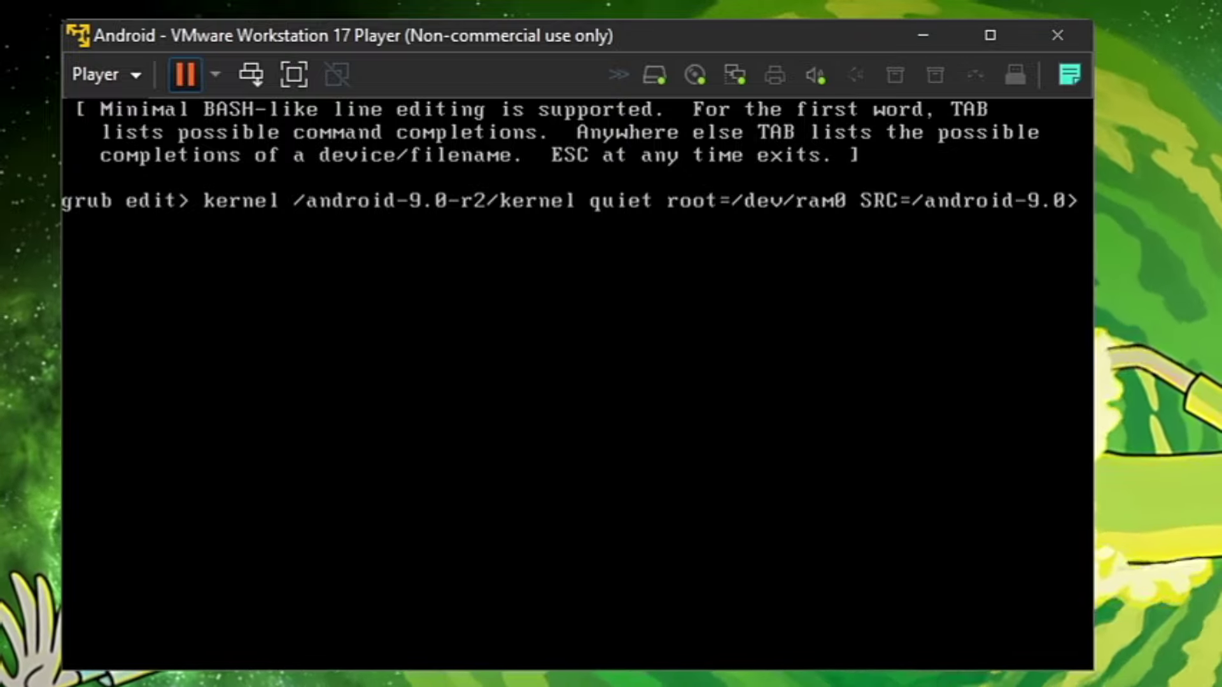
pyautogui.press('Left')
pyautogui.press('Left')
pyautogui.press('Left')
pyautogui.press('Left')
pyautogui.press('Left')
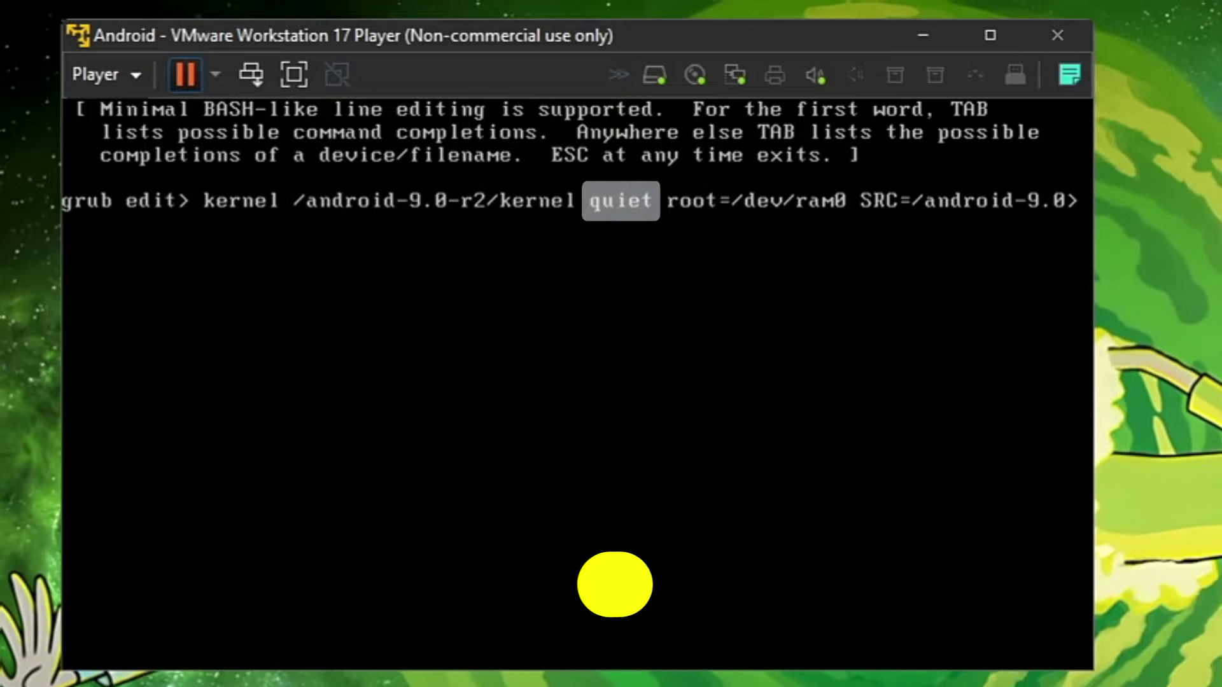
pyautogui.press('BackSpace')
pyautogui.press('BackSpace')
pyautogui.press('BackSpace')
pyautogui.press('BackSpace')
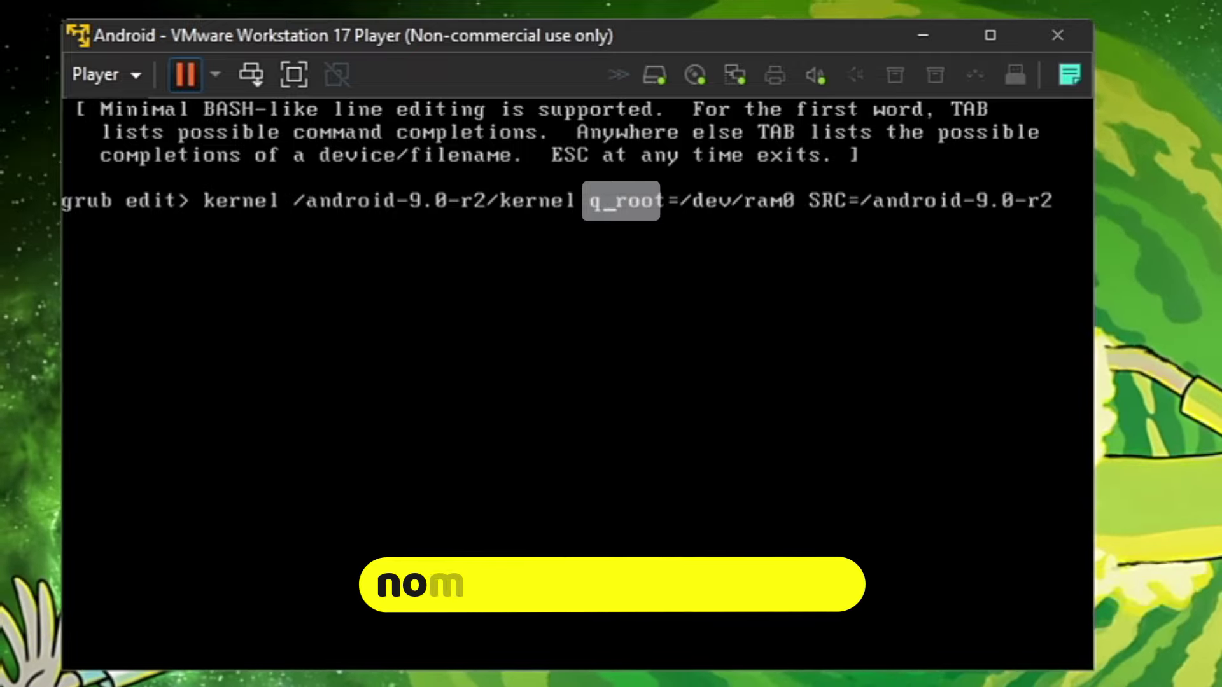
pyautogui.press('BackSpace')
# Insert the options "nomodeset xforcevesa" before root=/dev/ram0 in the kernel boot line
pyautogui.write('n ')
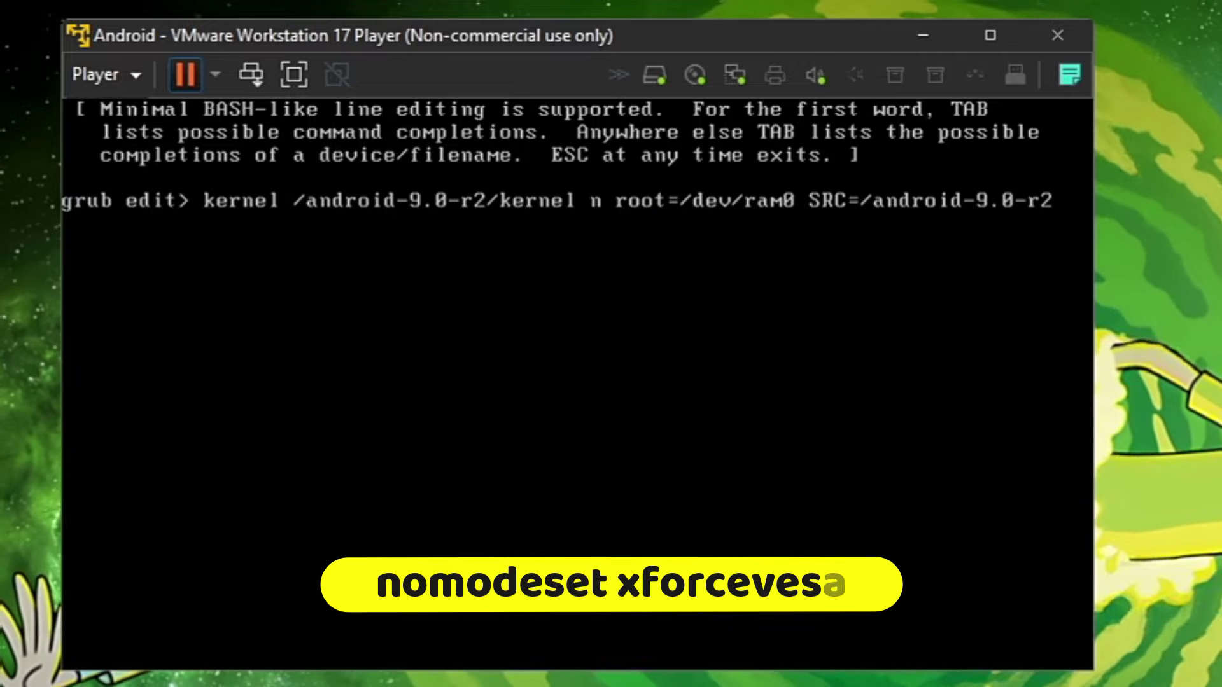
pyautogui.write('omo')
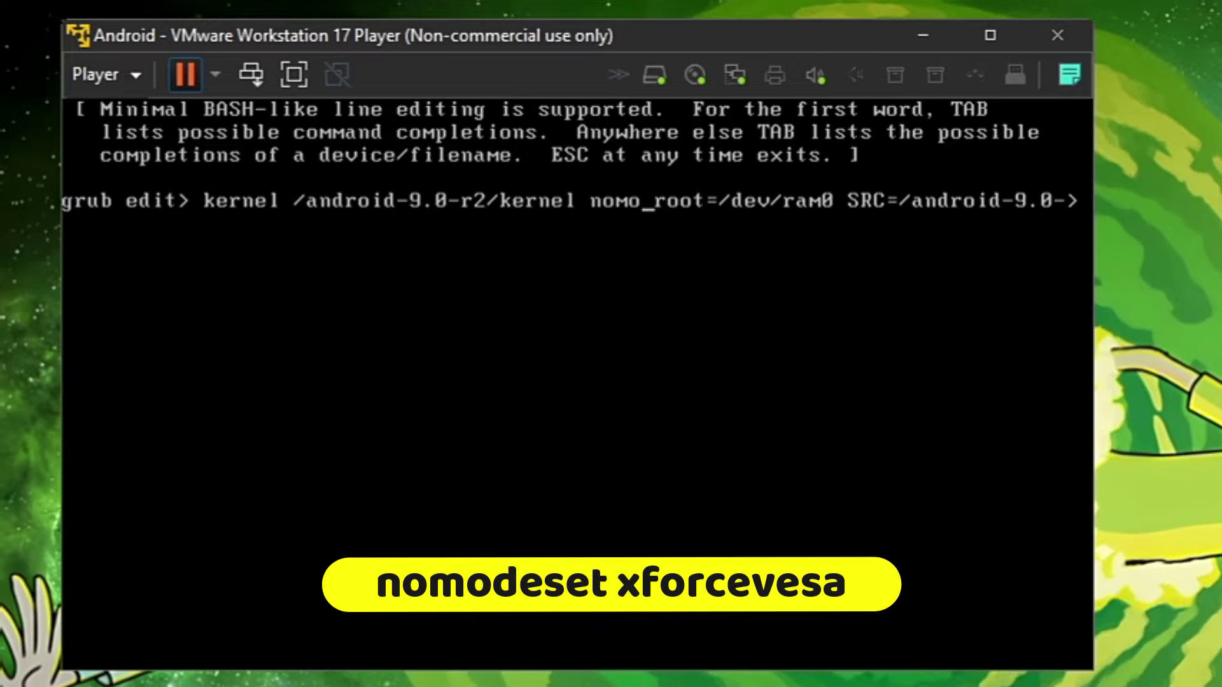
pyautogui.write('deset')
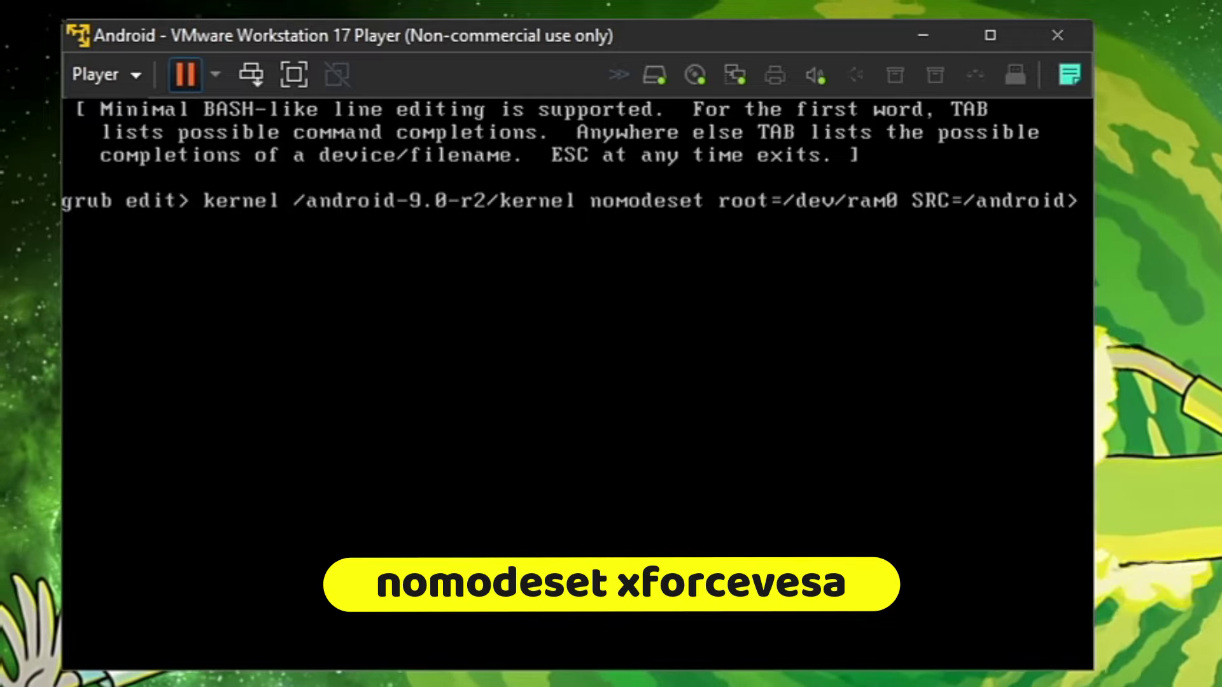
pyautogui.write(' x ')
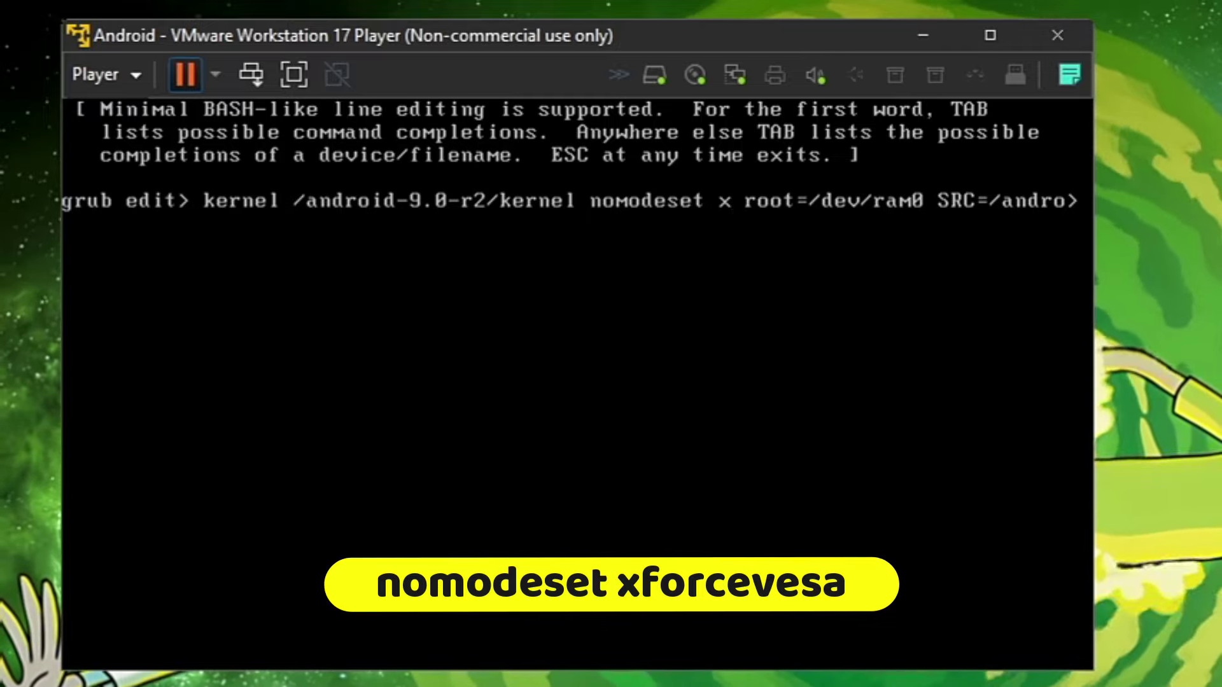
pyautogui.write('forceve')
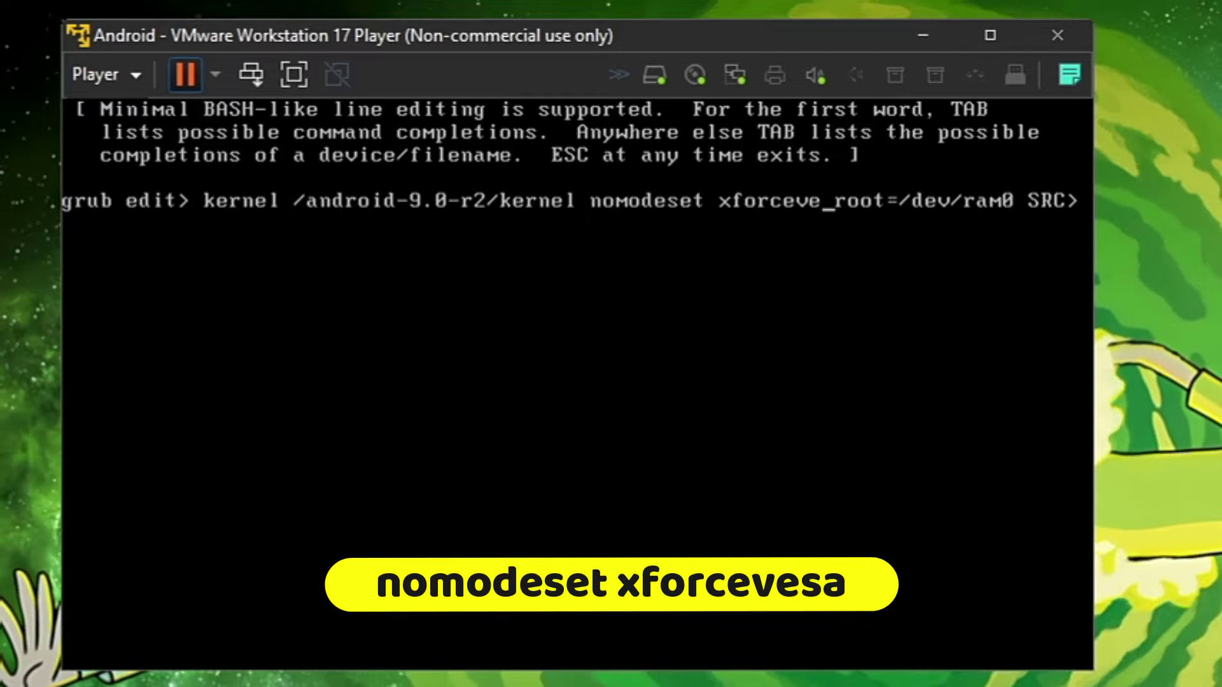
pyautogui.write('sa')
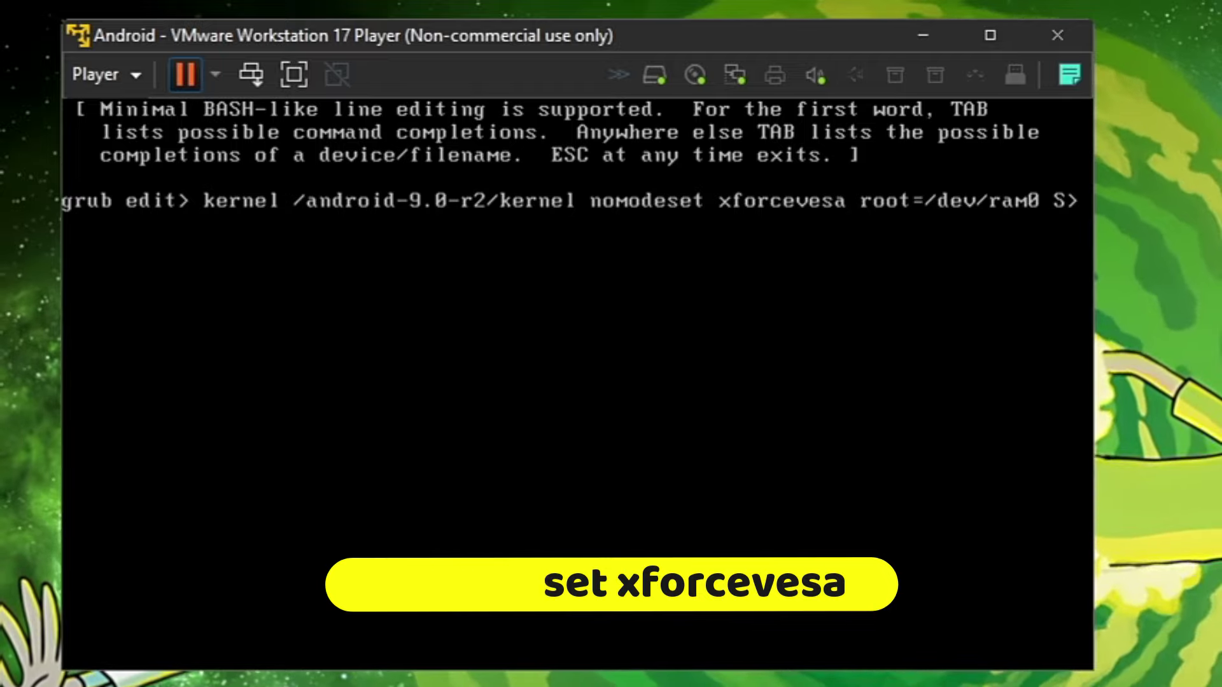
pyautogui.press('Left')
pyautogui.press('Left')
pyautogui.press('Left')
pyautogui.press('Left')
pyautogui.press('Left')
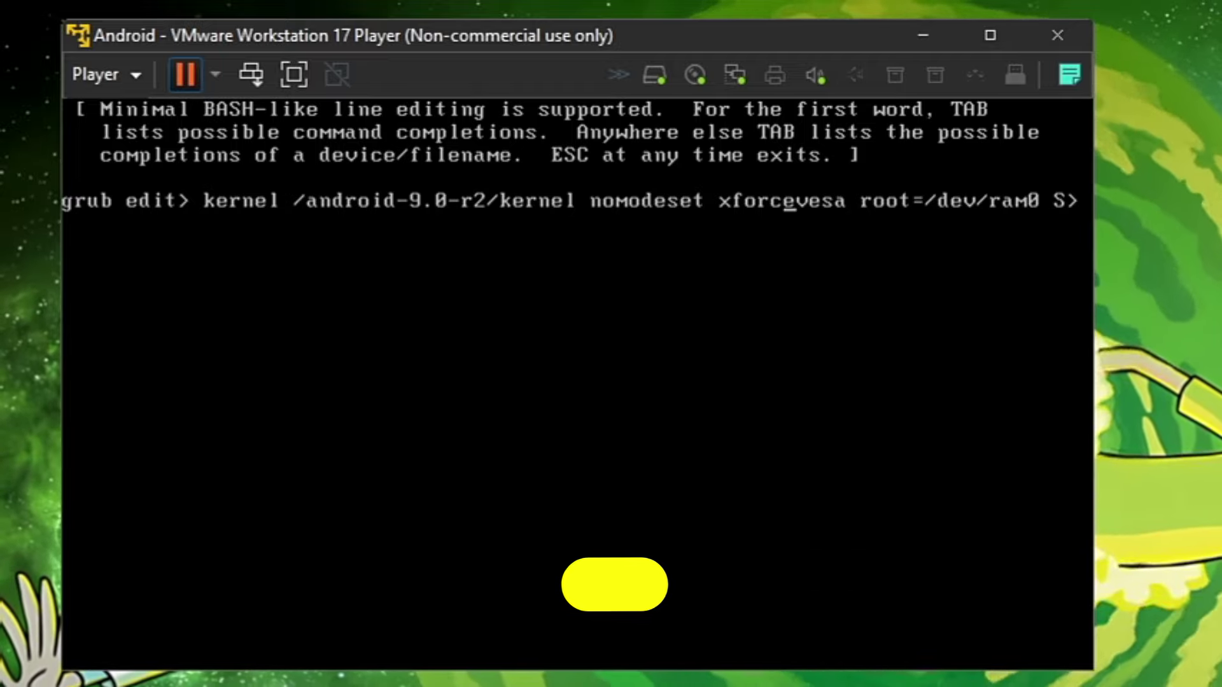
pyautogui.press('Left')
pyautogui.press('Left')
pyautogui.press('Left')
pyautogui.press('Left')
pyautogui.press('Left')
pyautogui.press('Left')
pyautogui.press('Left')
pyautogui.press('Left')
pyautogui.press('Left')
pyautogui.press('Left')
pyautogui.press('Left')
pyautogui.press('Left')
pyautogui.press('Right')
pyautogui.press('Right')
pyautogui.press('Right')
pyautogui.press('Right')
pyautogui.press('Right')
pyautogui.press('Right')
pyautogui.press('Right')
pyautogui.press('Right')
pyautogui.press('Right')
pyautogui.press('Right')
pyautogui.press('Right')
pyautogui.press('Right')
pyautogui.press('Right')
pyautogui.press('Right')
pyautogui.press('Right')
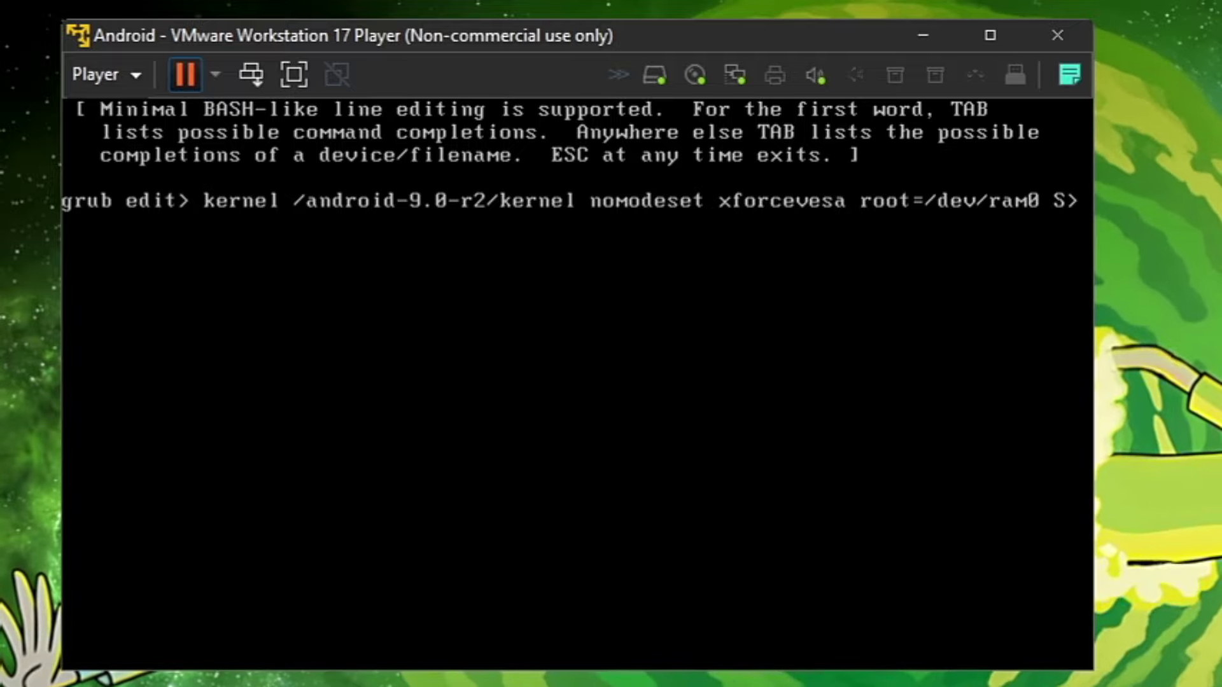
pyautogui.press('Right')
pyautogui.press('Right')
pyautogui.press('Right')
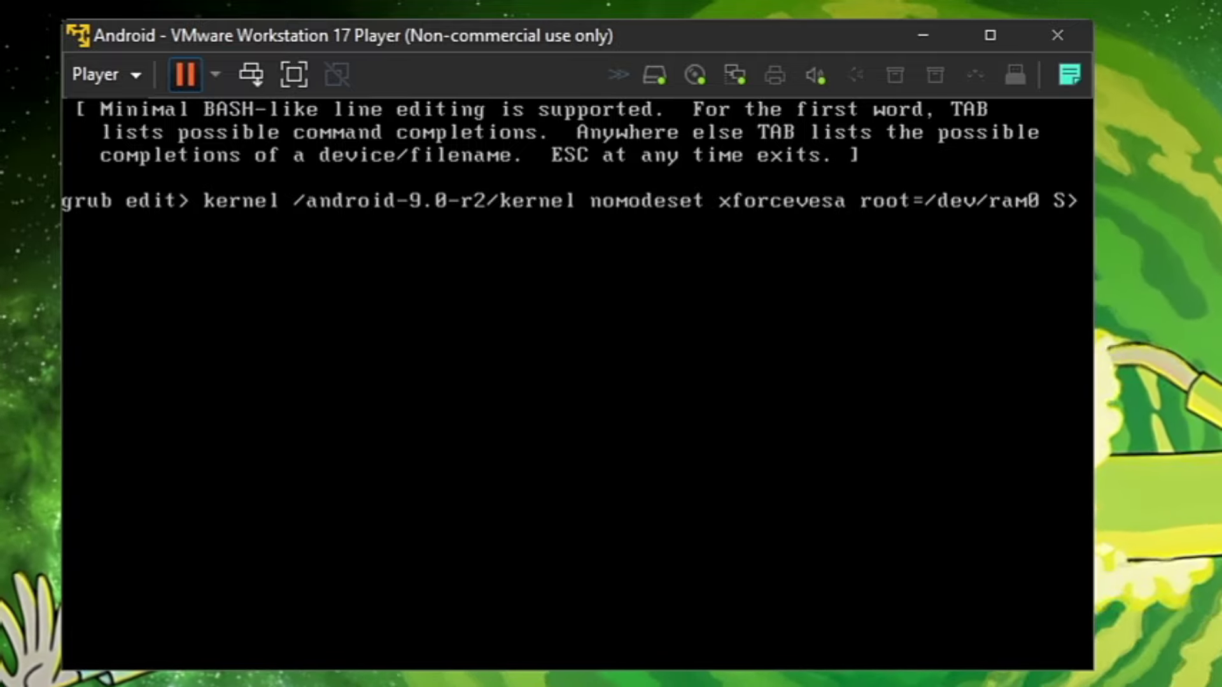
# Accept the edited kernel line and boot Android-x86 with the changed boot commands
pyautogui.press('Return')
pyautogui.press('Down')
pyautogui.press('Up')
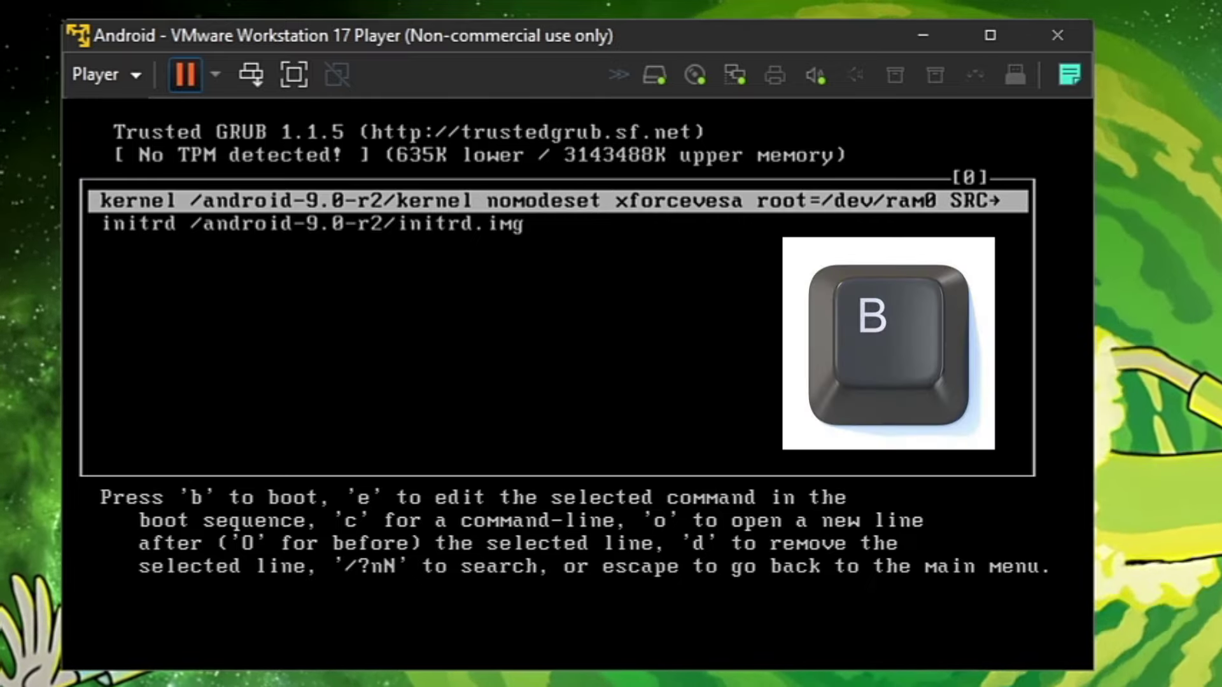
pyautogui.press('b')
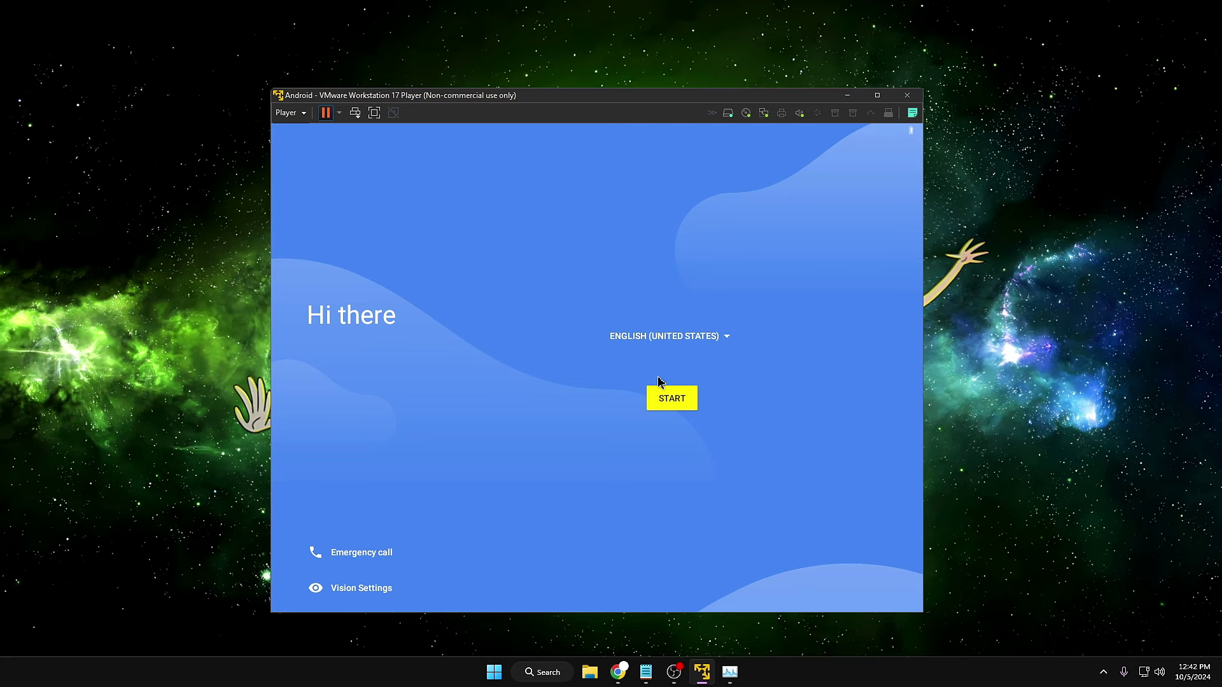
# Go through Android's initial setup, skipping Wi-Fi, keeping the offered date and time, and declining a screen lock
pyautogui.click(681, 412)
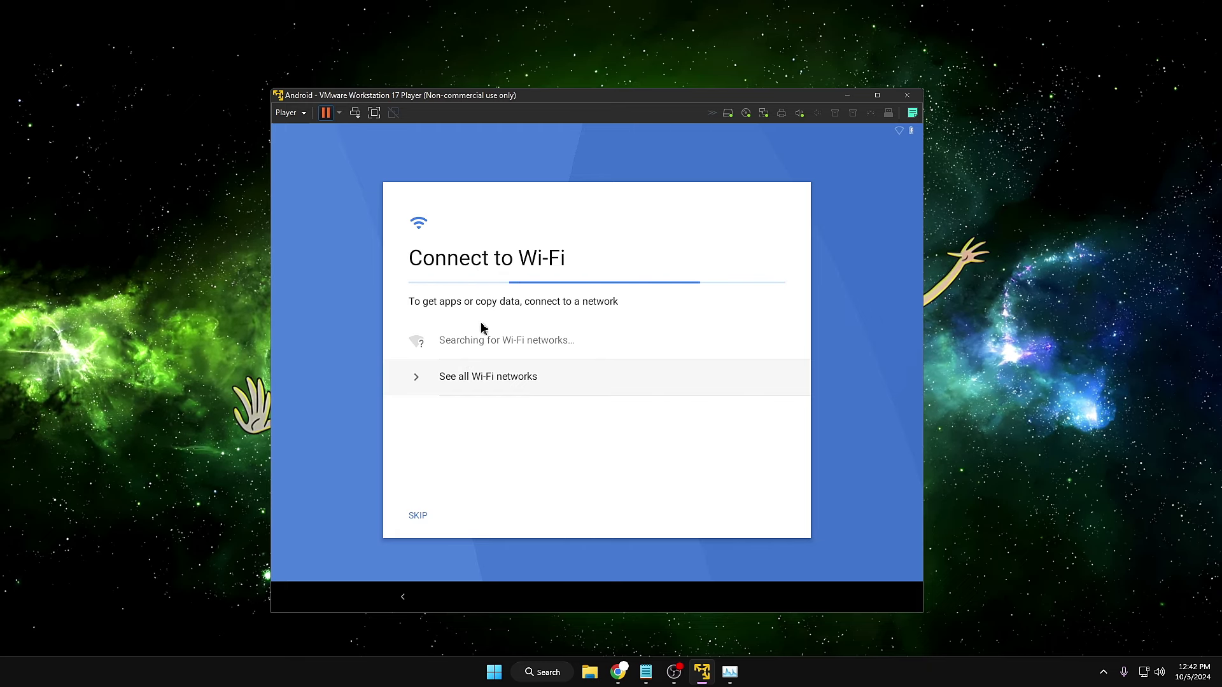
pyautogui.click(421, 520)
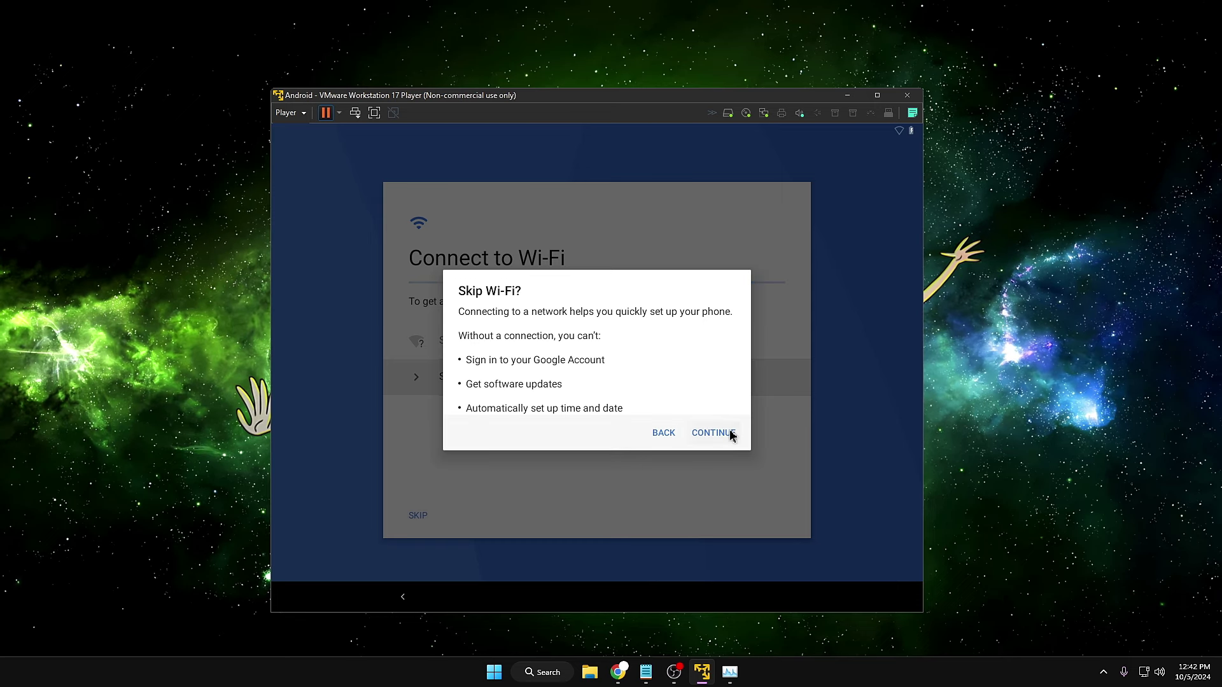
pyautogui.click(727, 435)
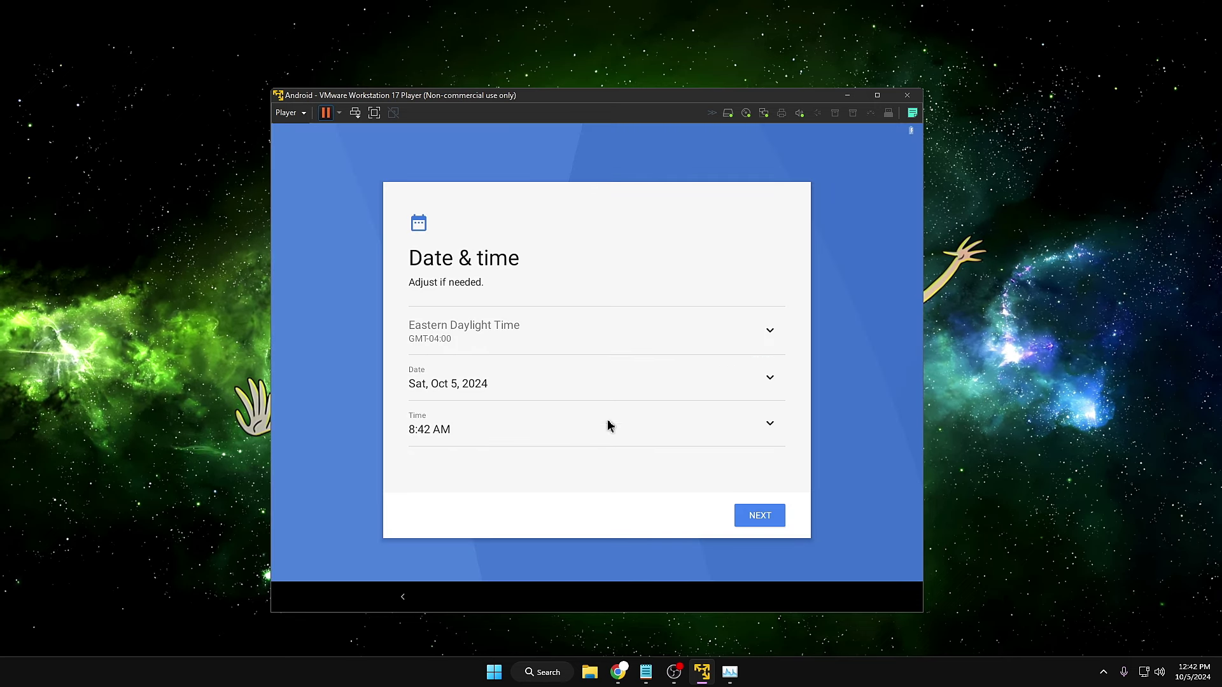
pyautogui.click(777, 519)
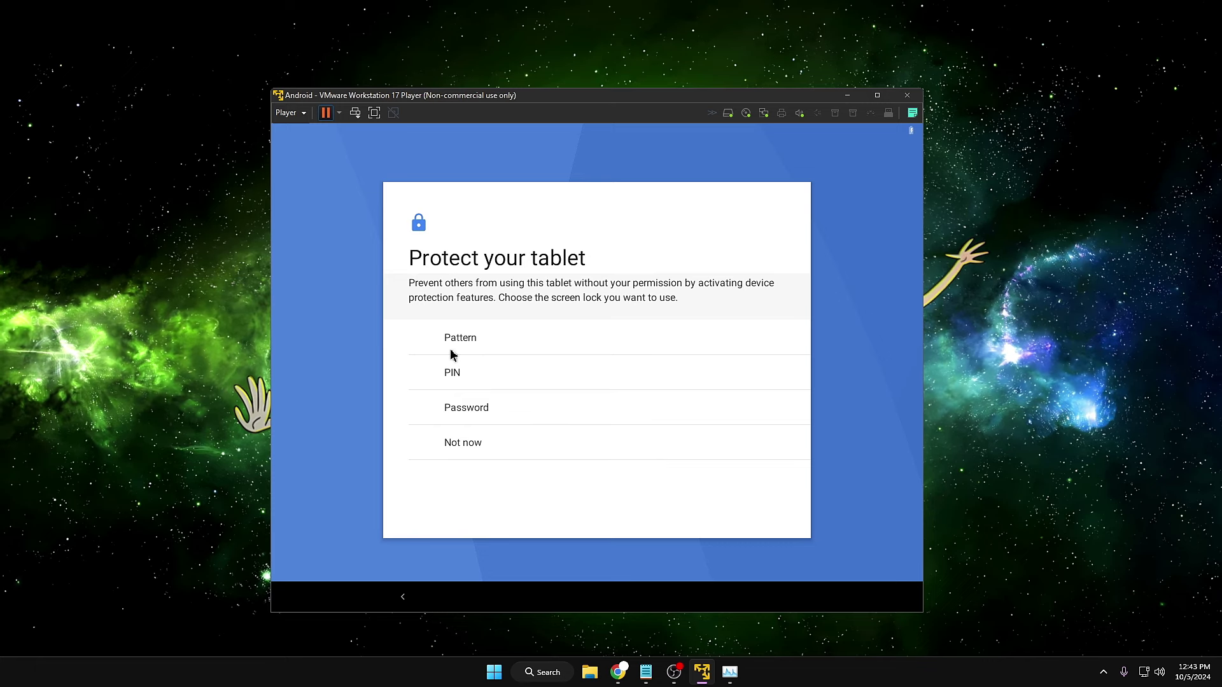
pyautogui.click(463, 448)
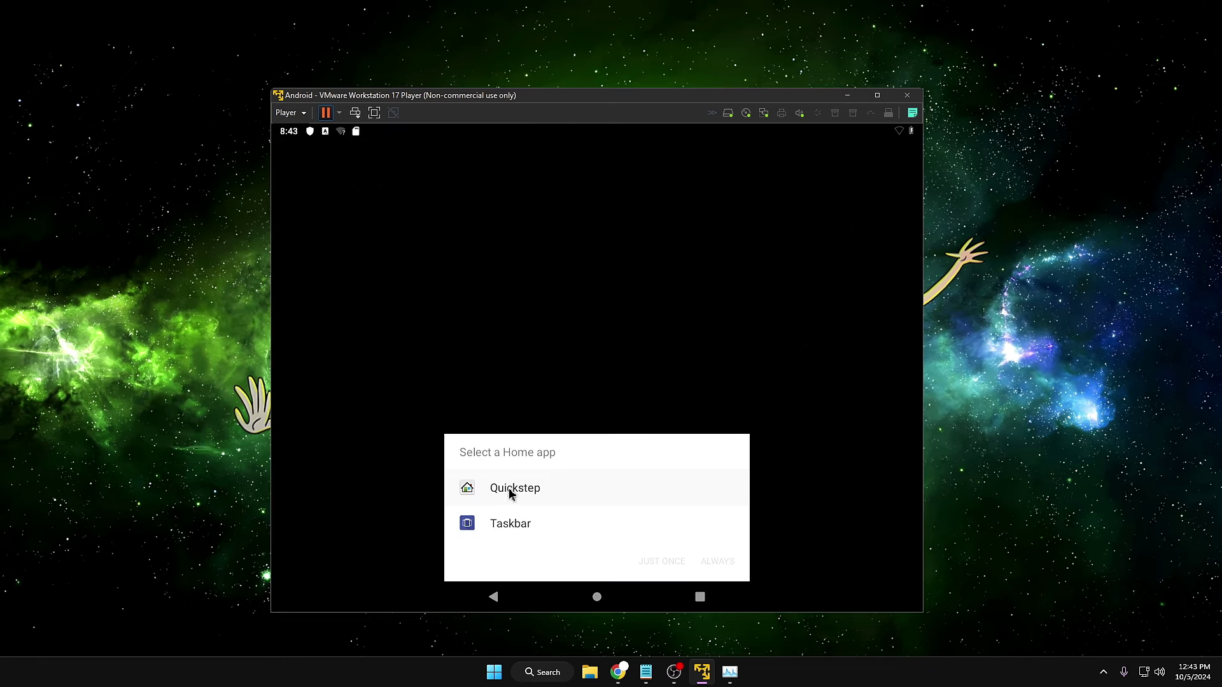
# Set Quickstep as the permanent Home app and maximize the virtual machine window
pyautogui.click(510, 492)
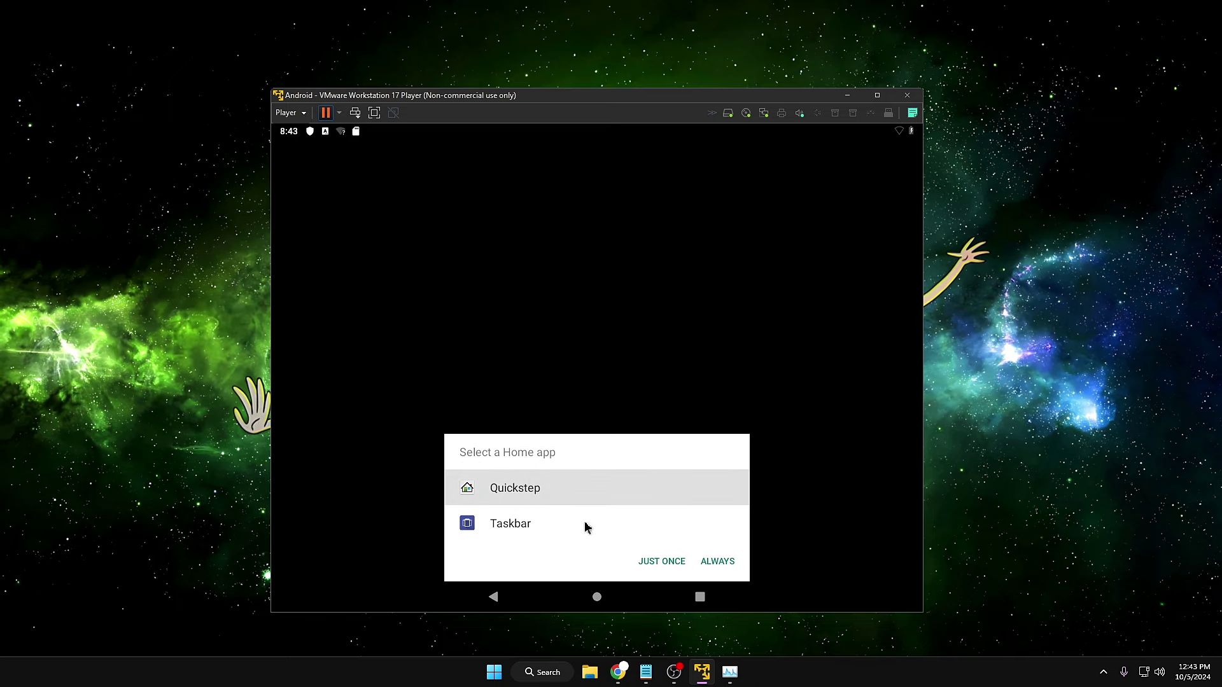
pyautogui.click(716, 563)
pyautogui.press('super+Up')
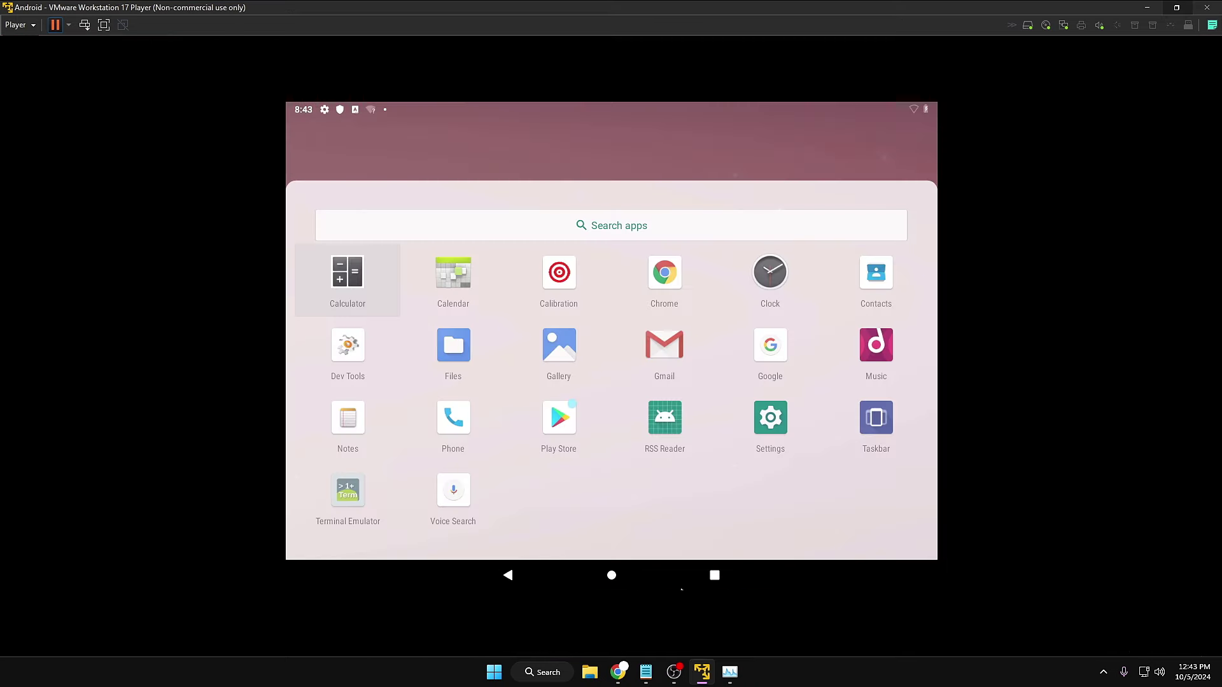
# Look over the Android home screen, the list of installed apps and the notification shade
pyautogui.press('Escape')
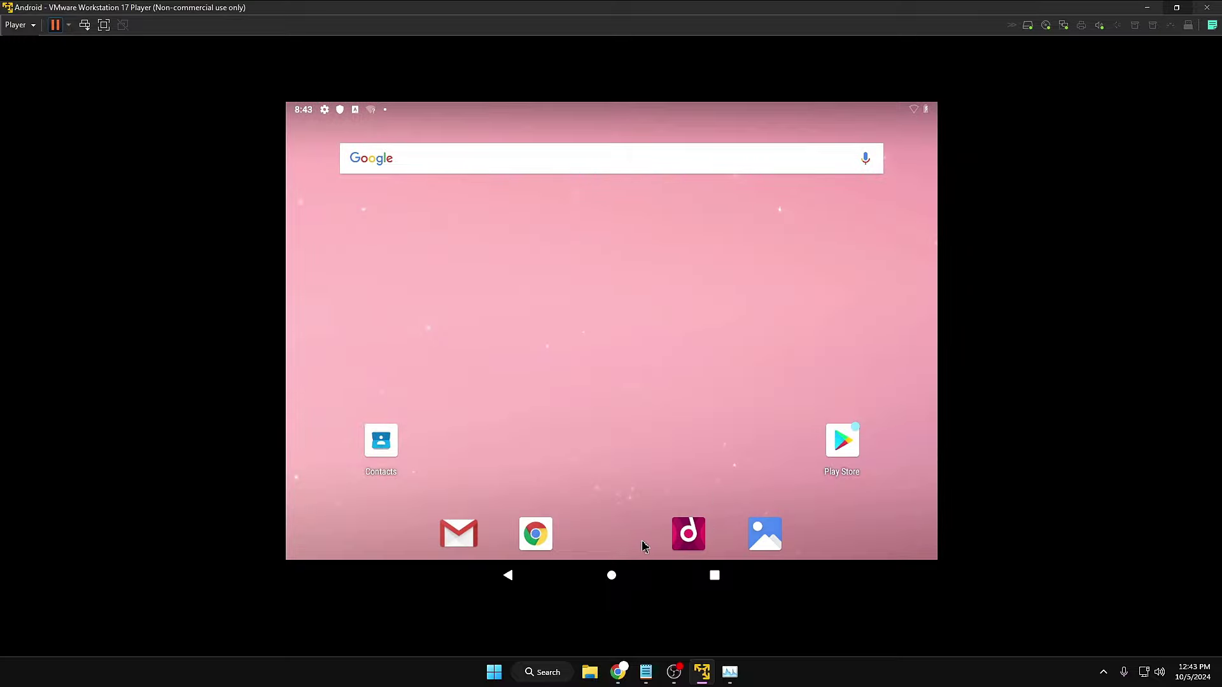
pyautogui.moveTo(654, 545); pyautogui.dragTo(682, 156)
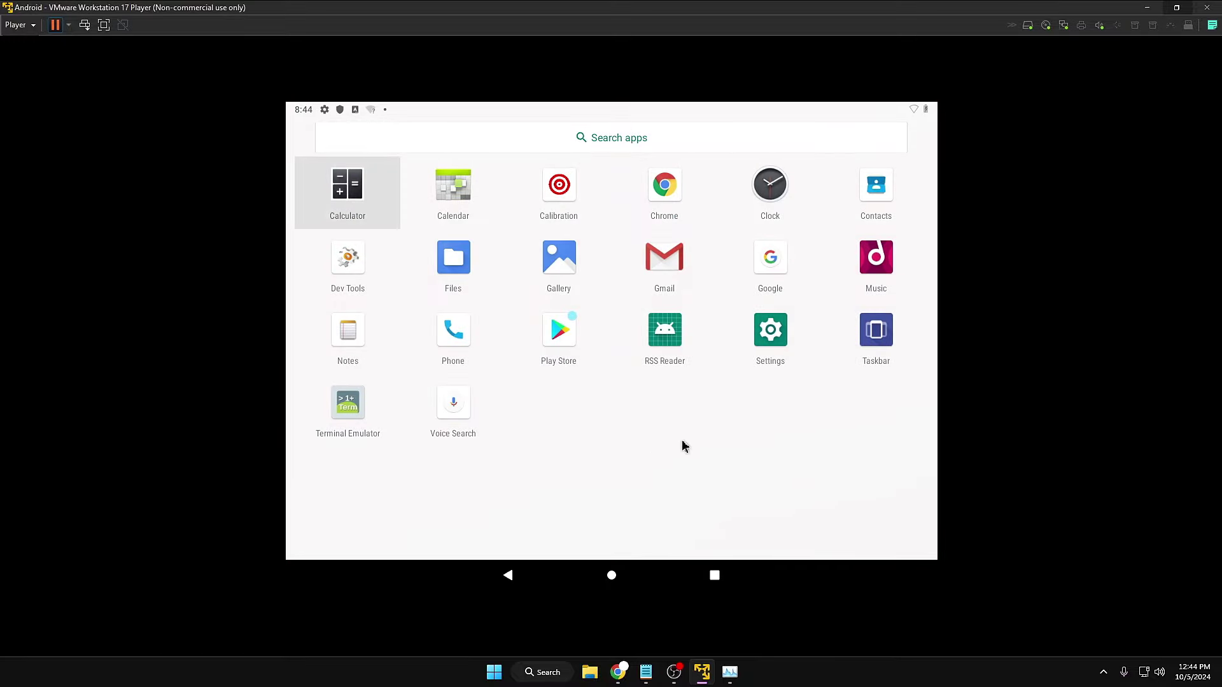
pyautogui.click(914, 114)
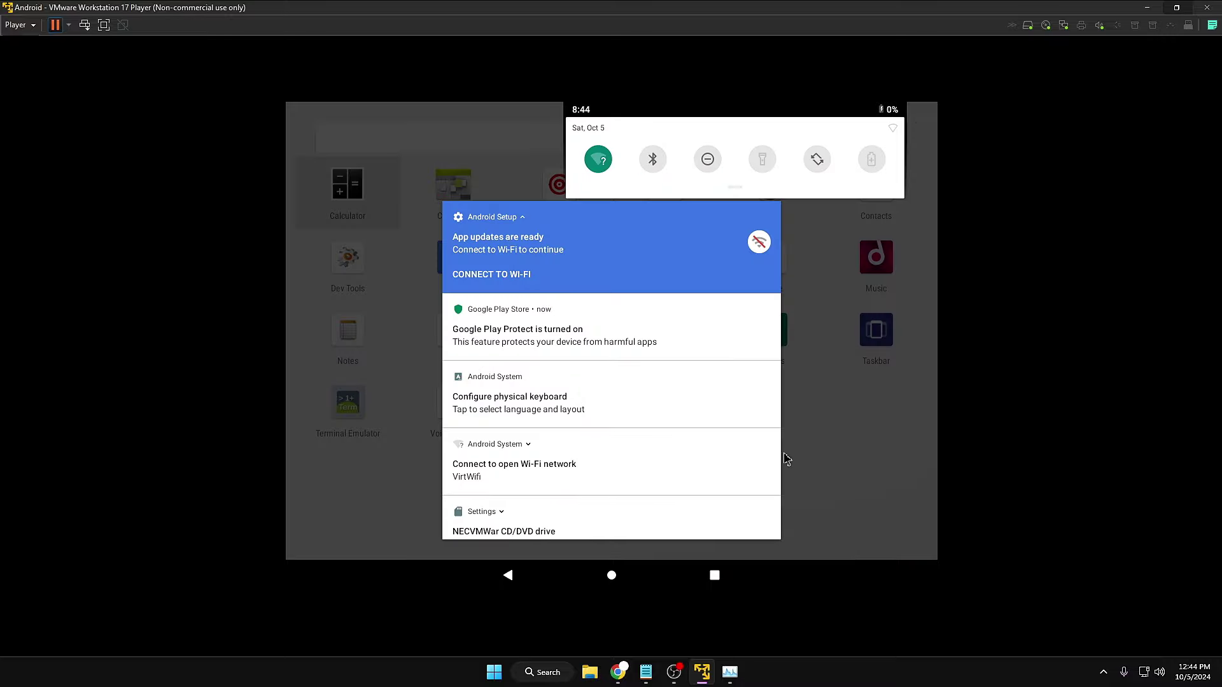
pyautogui.click(812, 450)
pyautogui.moveTo(636, 414); pyautogui.dragTo(610, 662)
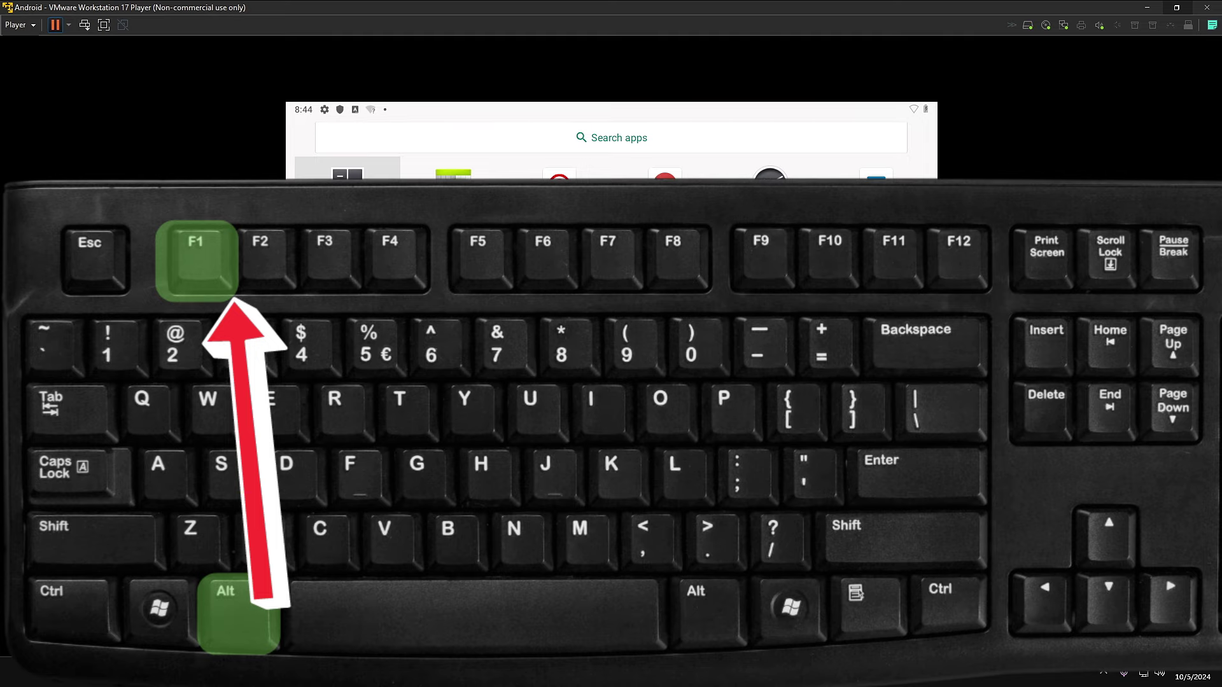
# Switch to Android's text console and create the directory /mnt/sda
pyautogui.hotkey('alt', 'F1')
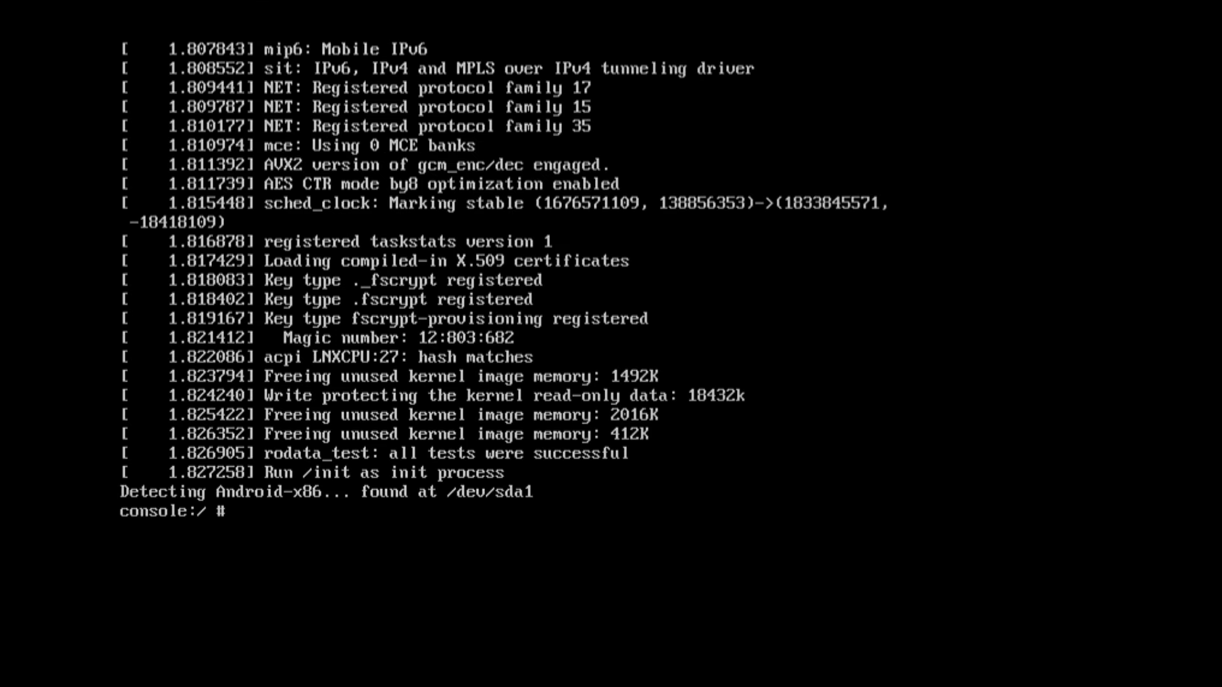
pyautogui.write('mk')
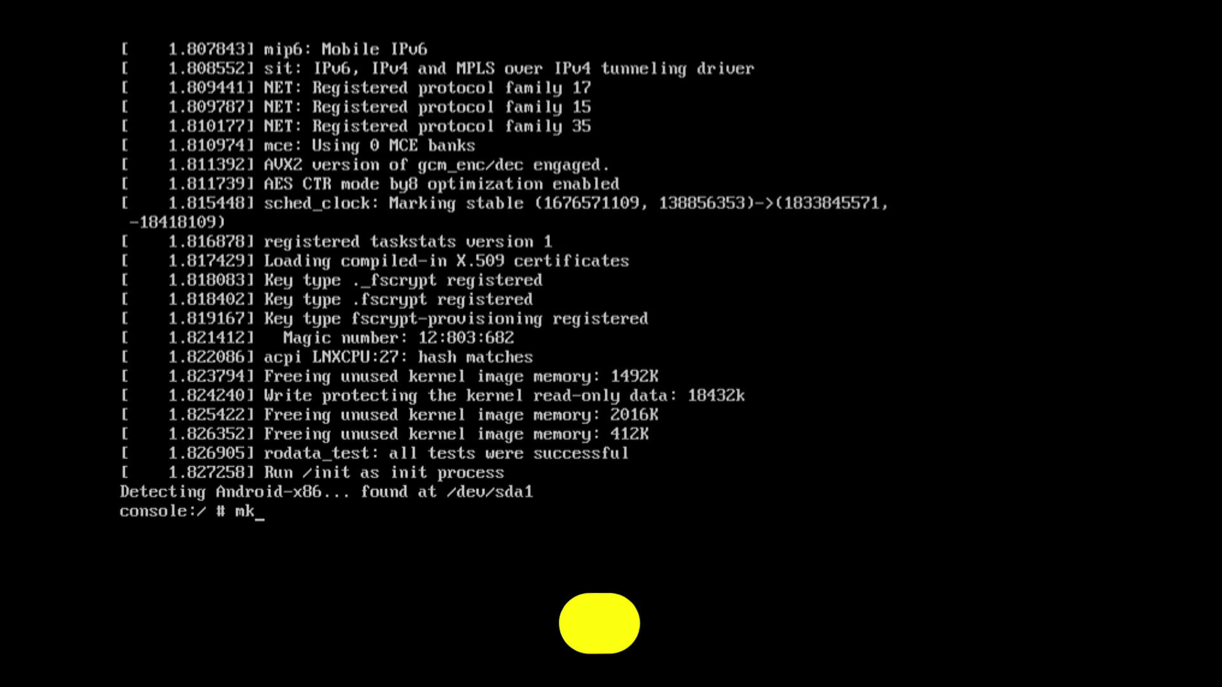
pyautogui.write('dir ')
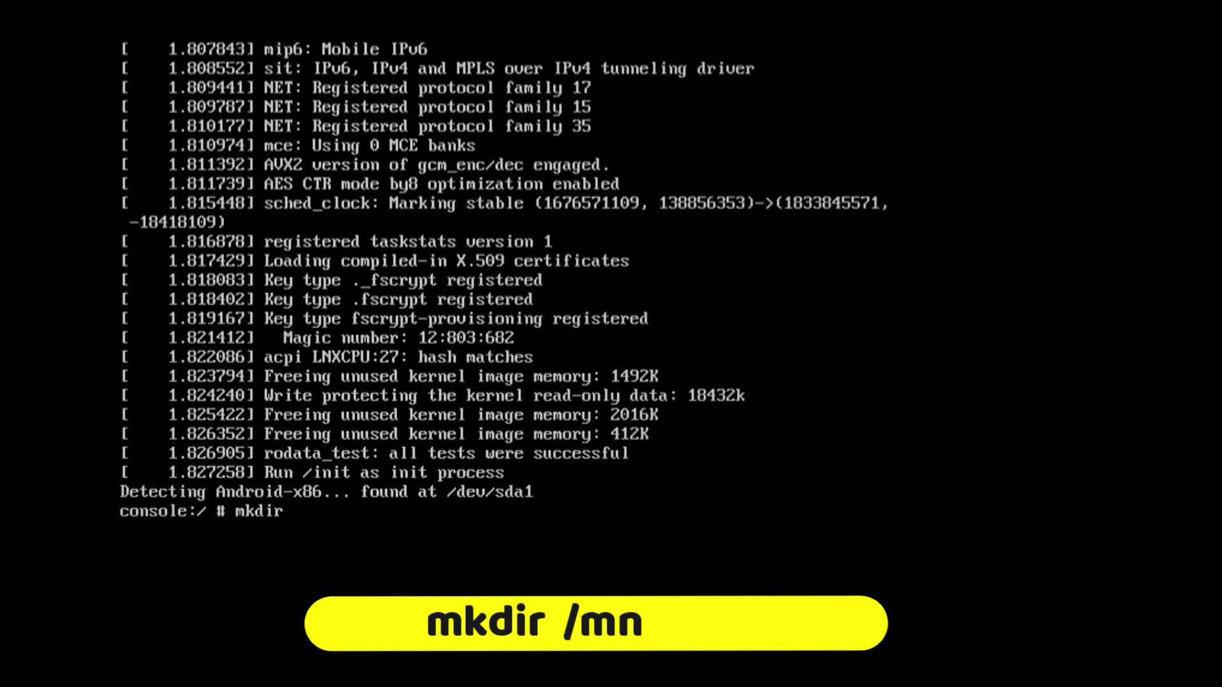
pyautogui.write('/')
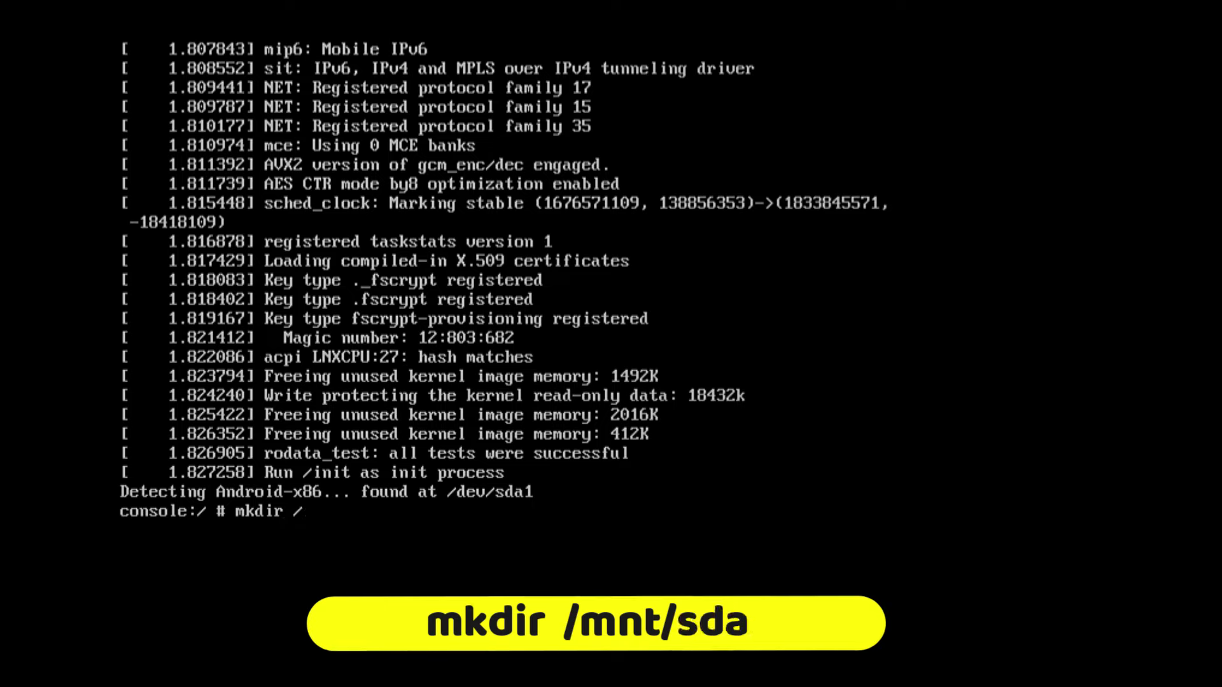
pyautogui.write('mnt')
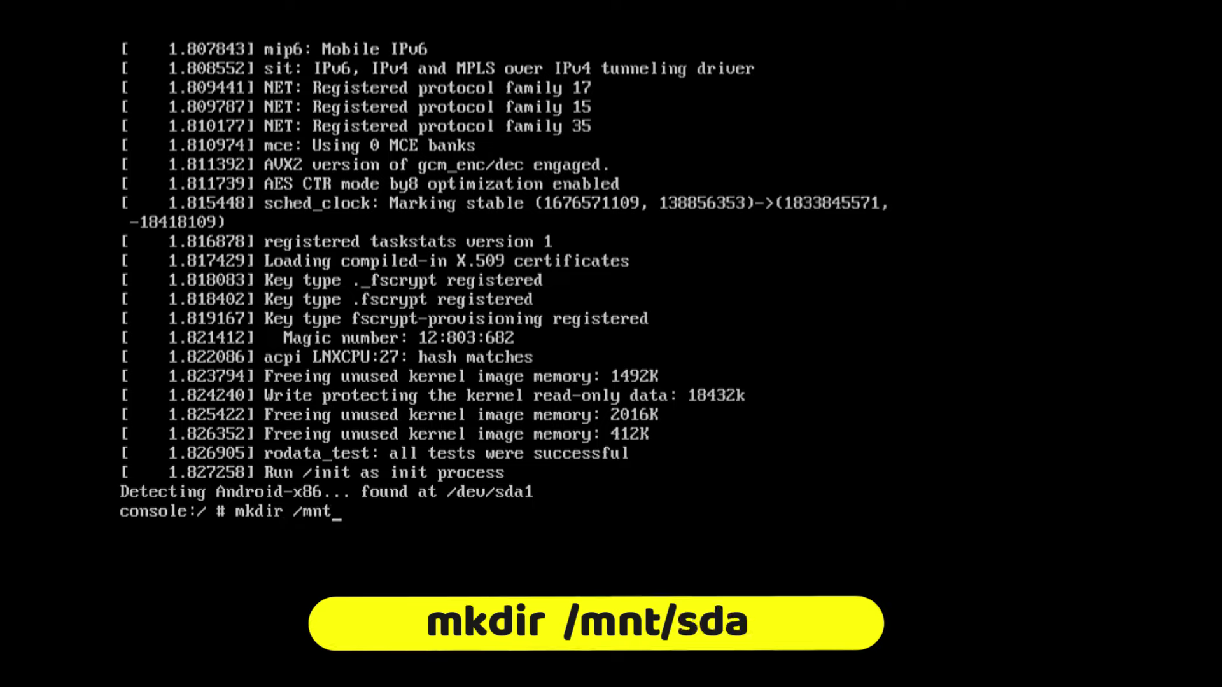
pyautogui.write('/')
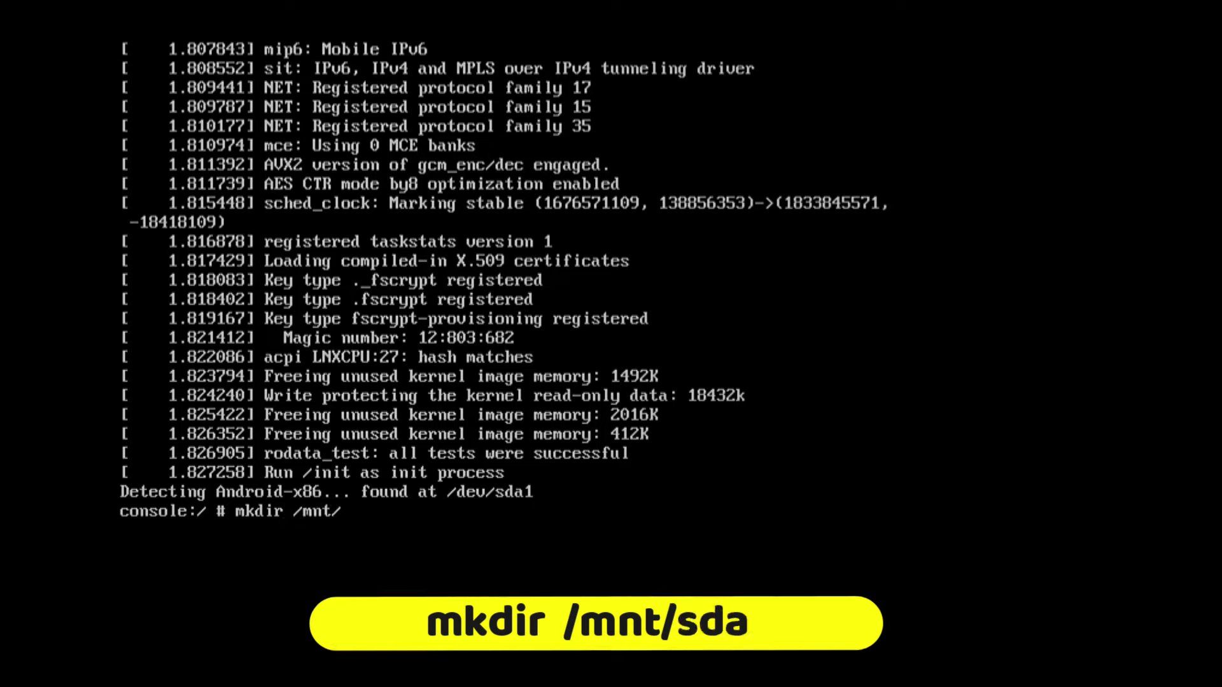
pyautogui.write('sda')
pyautogui.press('Return')
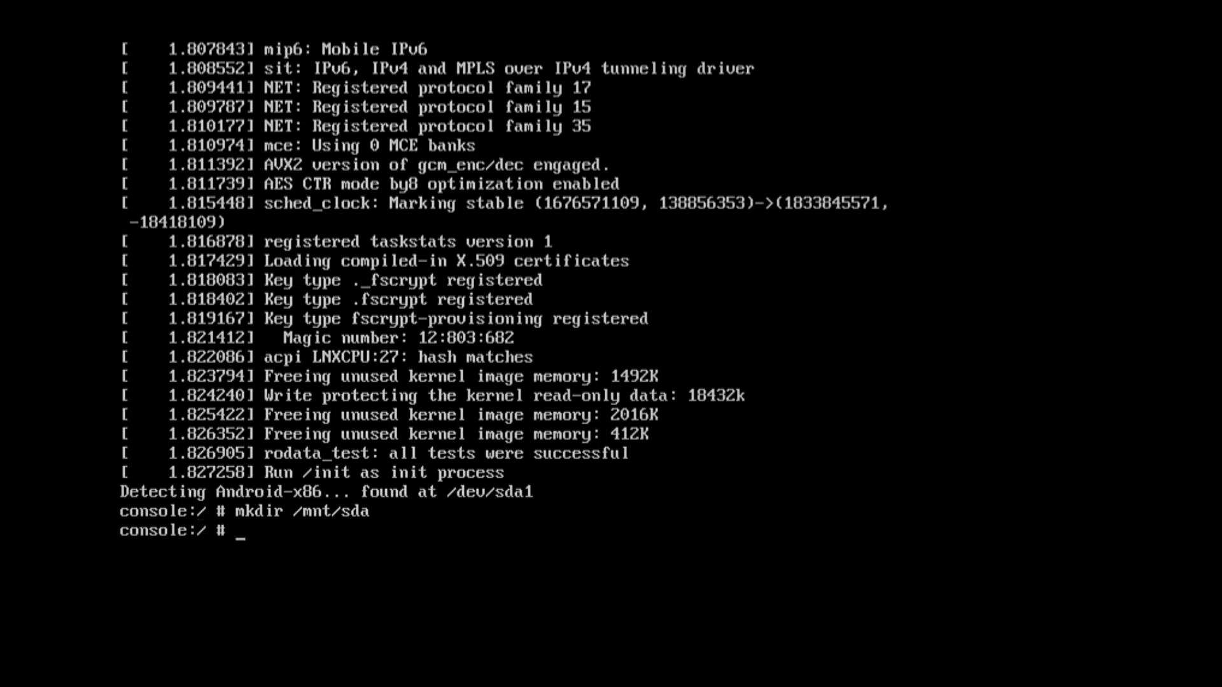
# Mount the partition /dev/block/sda1 at /mnt/sda from the console
pyautogui.write('mount ')
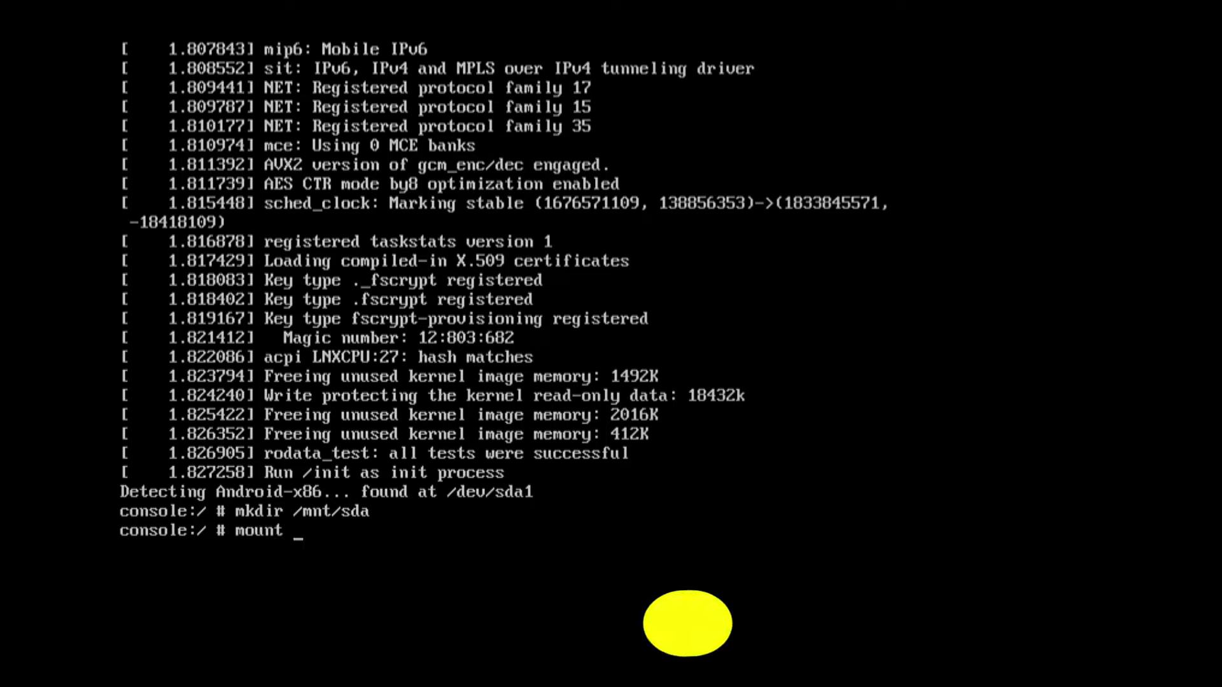
pyautogui.write('/dev')
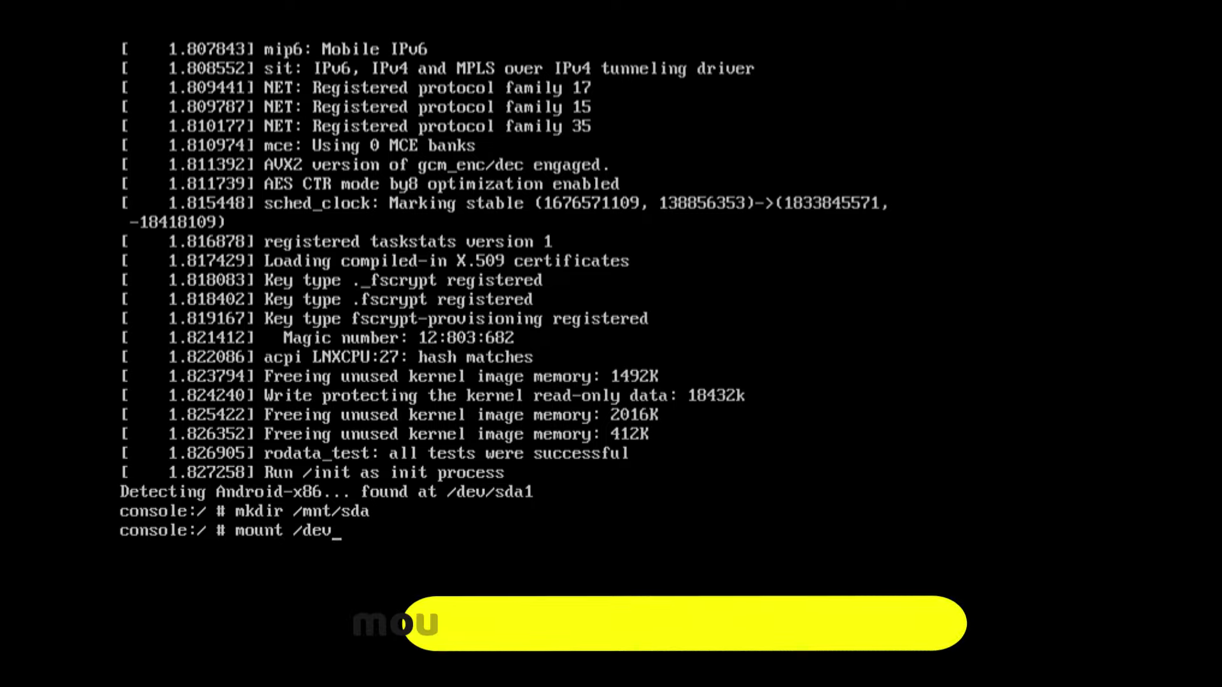
pyautogui.write('/b')
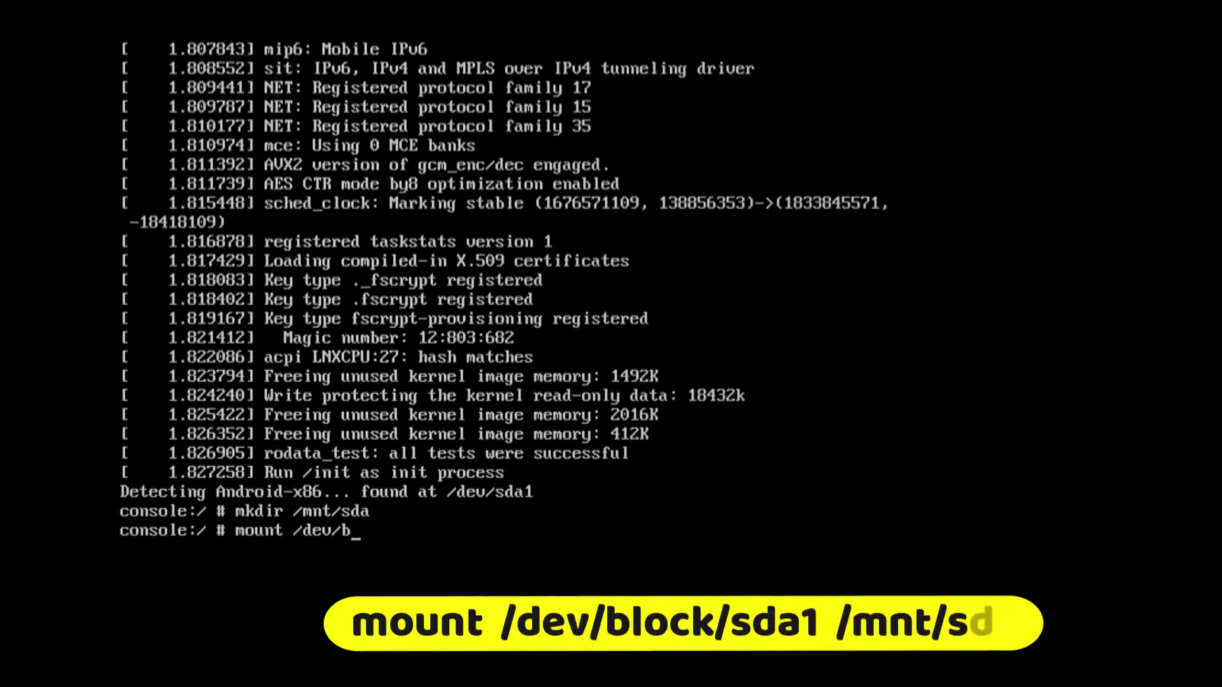
pyautogui.write('lock/')
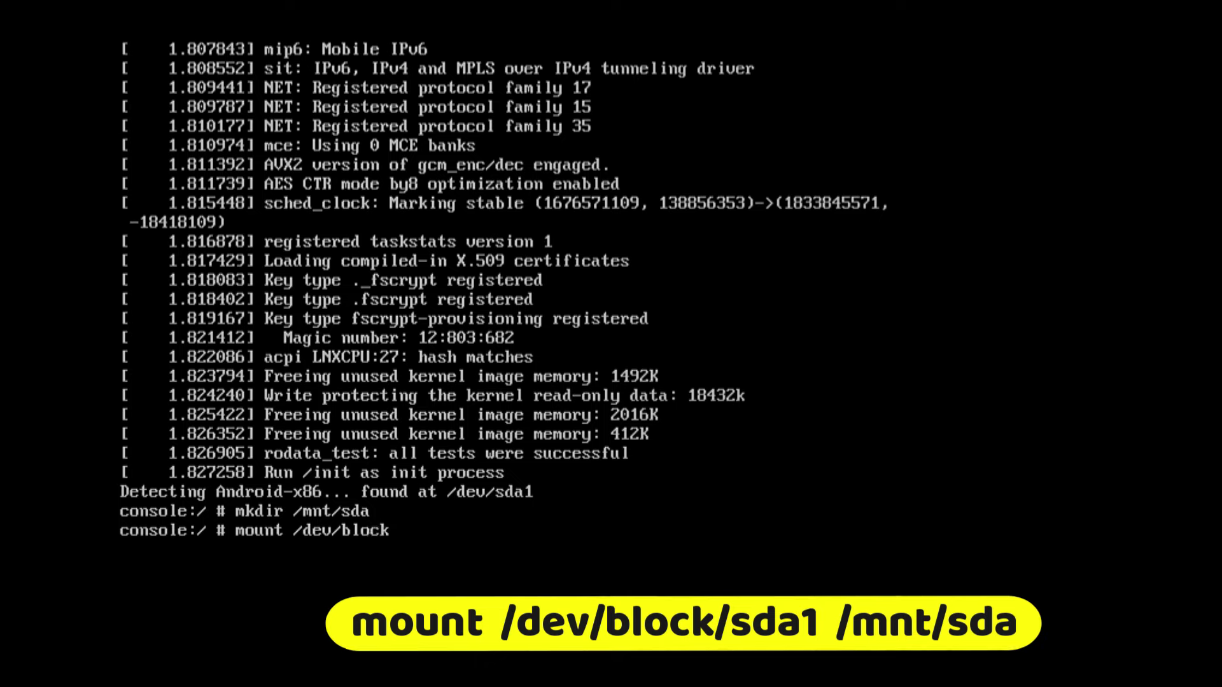
pyautogui.write('s')
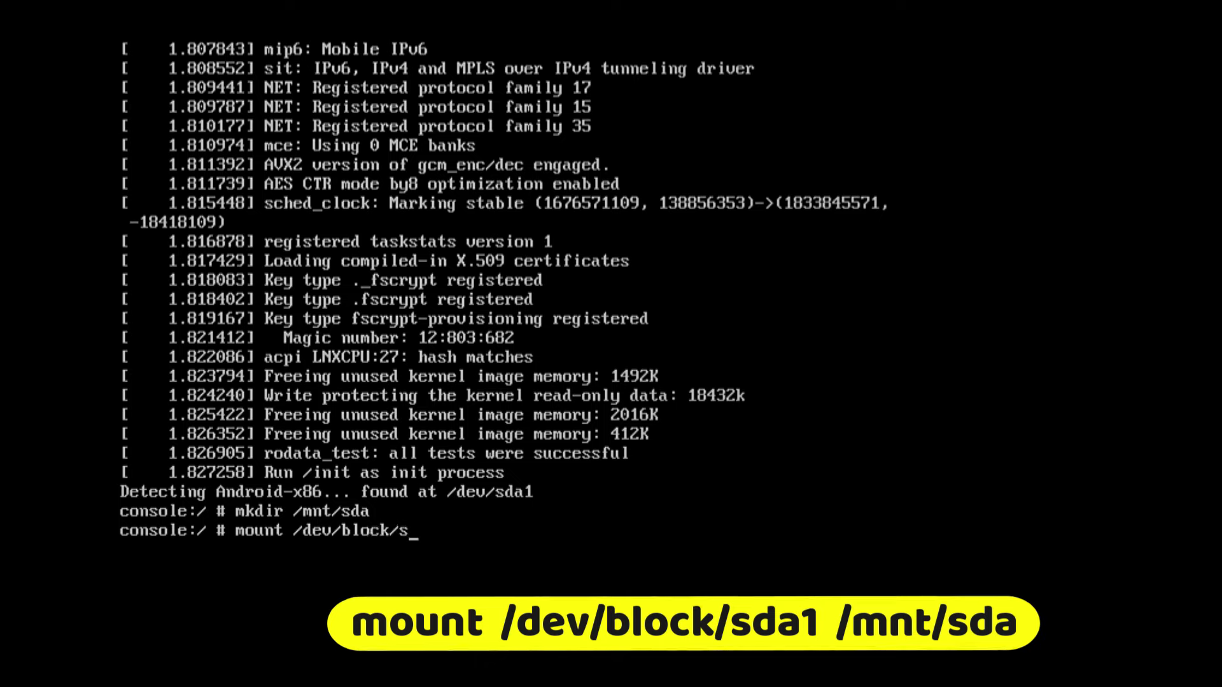